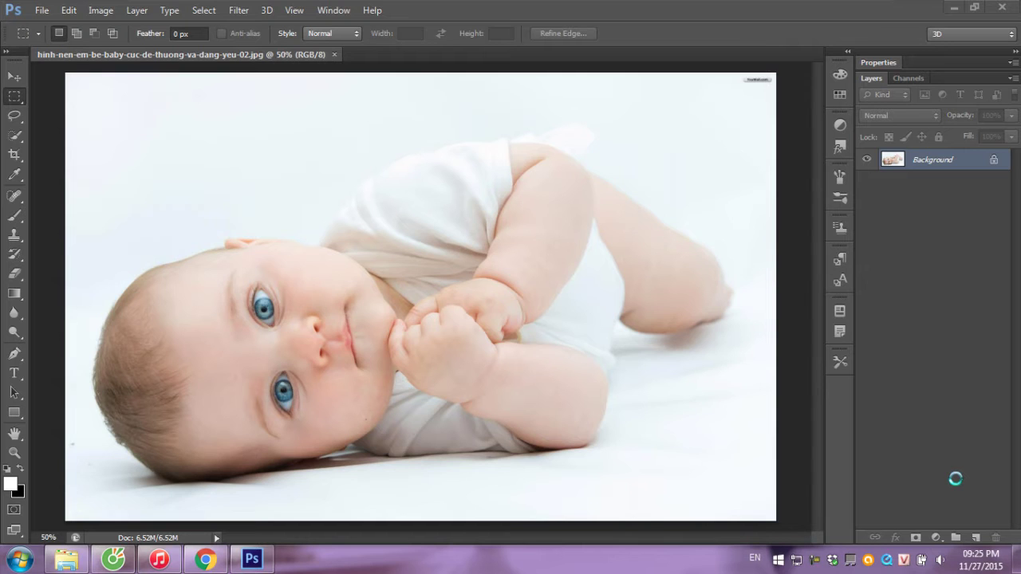
# Preview the rose, watermelon and cupcake source photos full size from Explorer
pyautogui.click(66, 560)
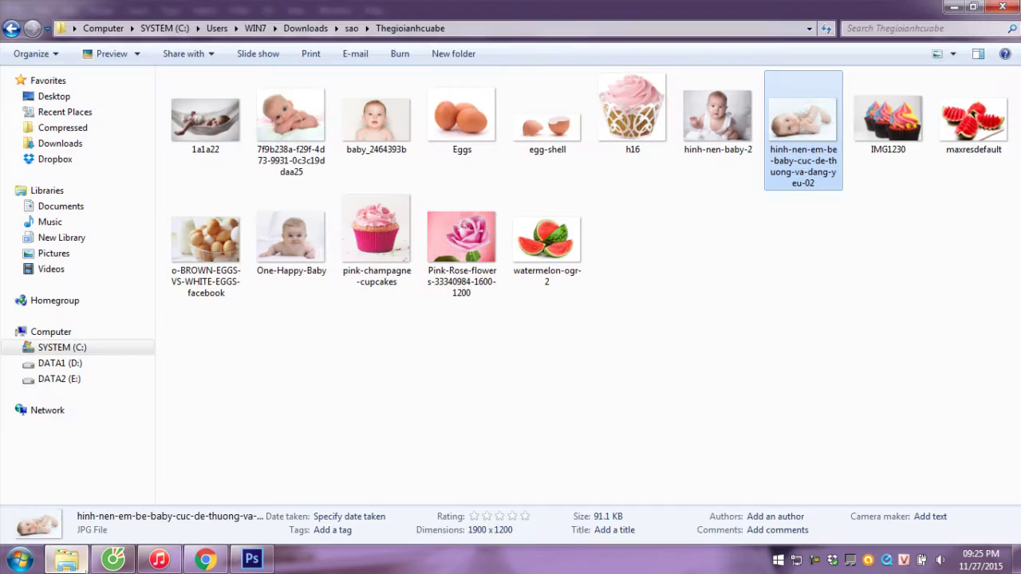
pyautogui.click(297, 388)
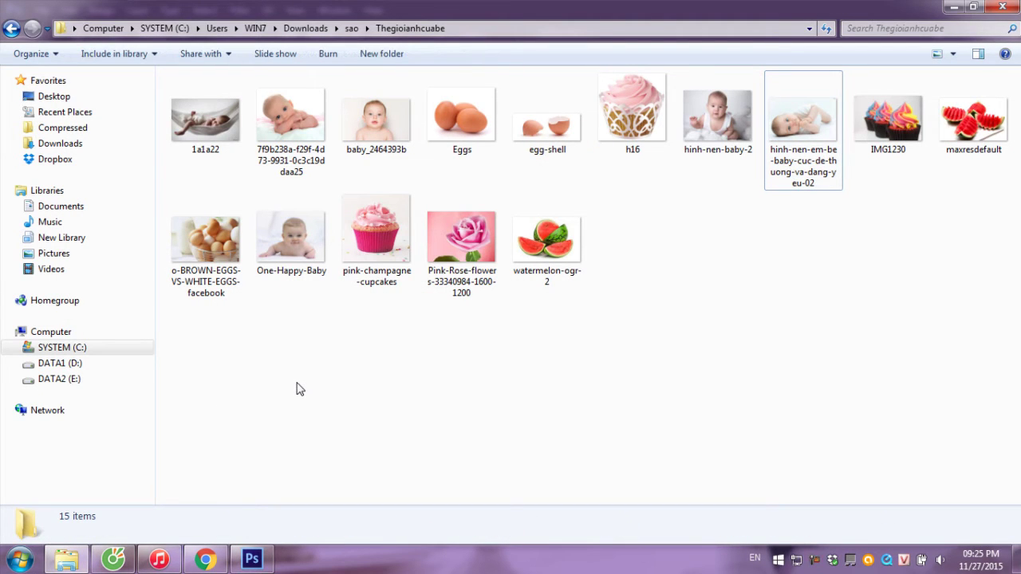
pyautogui.doubleClick(453, 237)
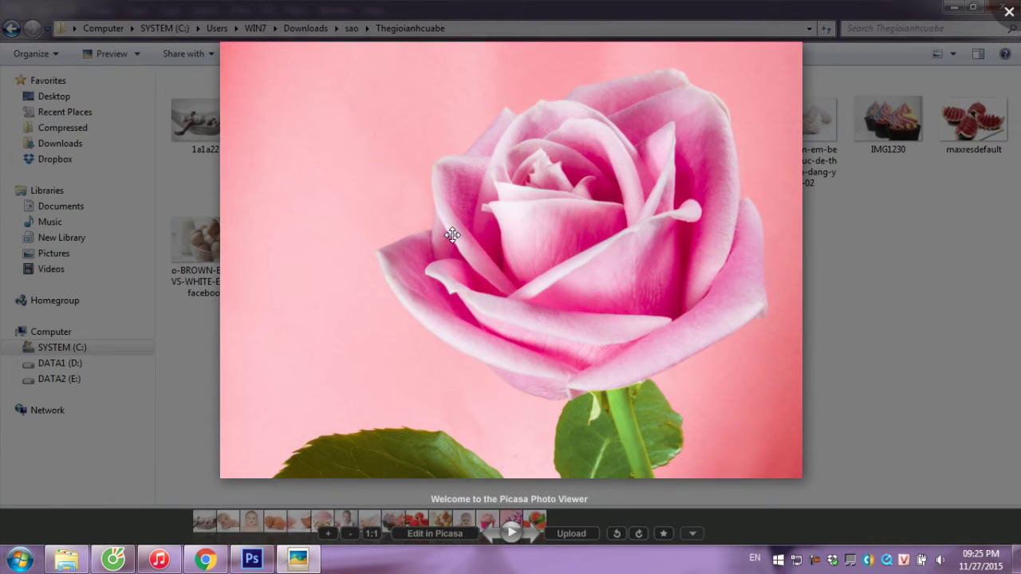
pyautogui.press('Right')
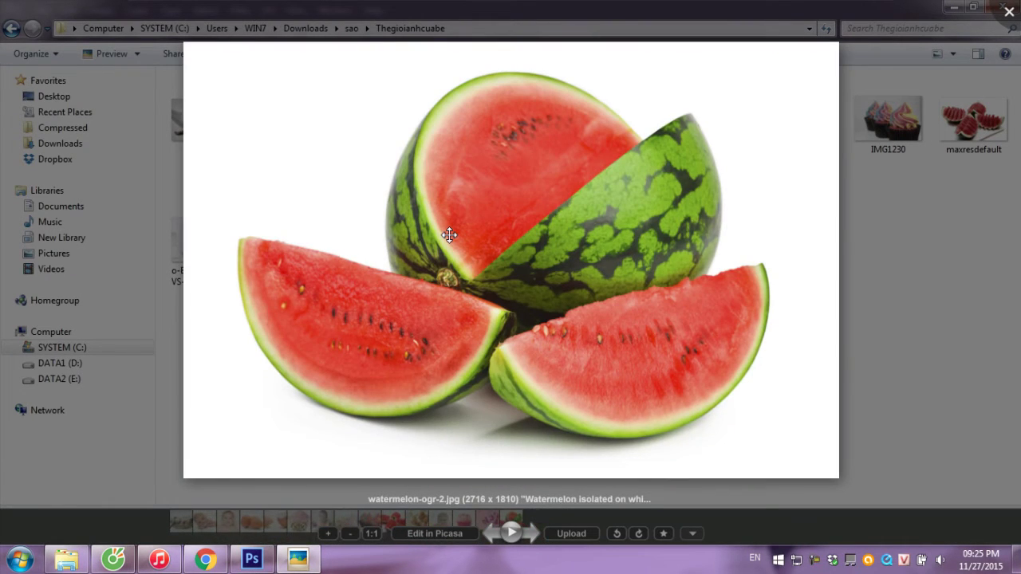
pyautogui.press('Left')
pyautogui.press('Left')
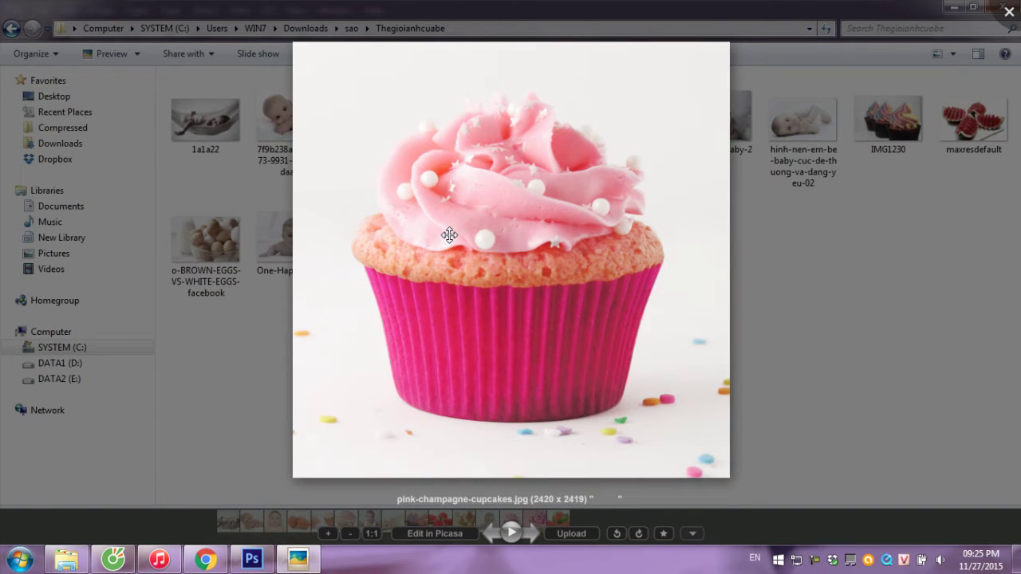
pyautogui.click(1003, 29)
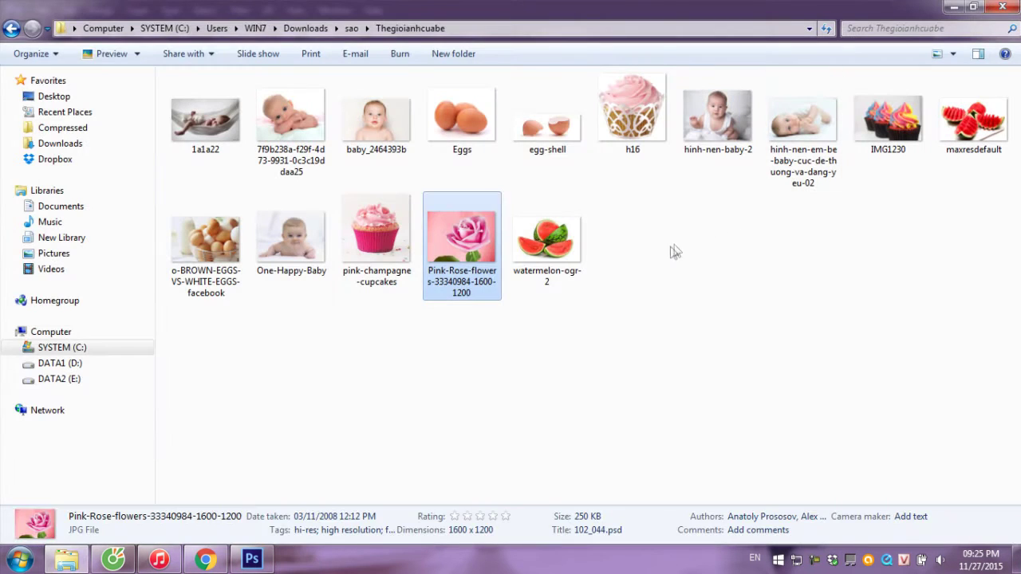
# Open egg-shell.jpg in Photoshop from the Explorer folder
pyautogui.click(673, 250)
pyautogui.click(547, 134)
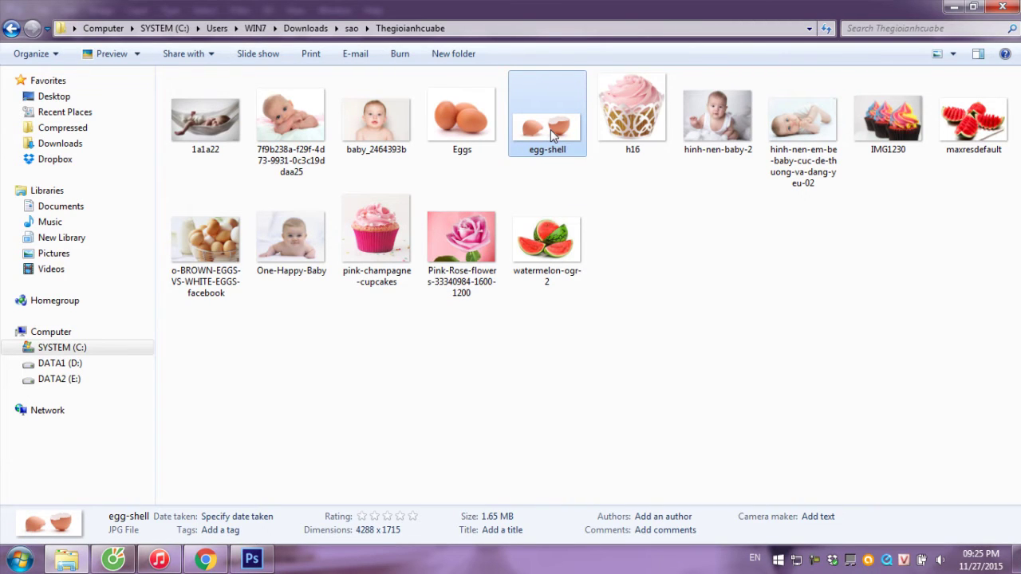
pyautogui.doubleClick(550, 129)
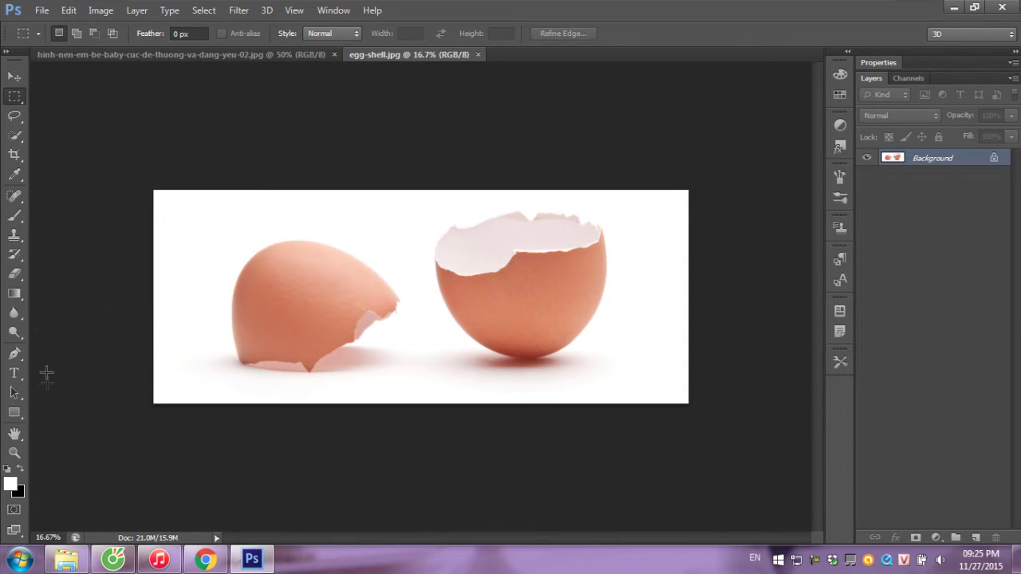
# Set the background colour to white
pyautogui.click(22, 492)
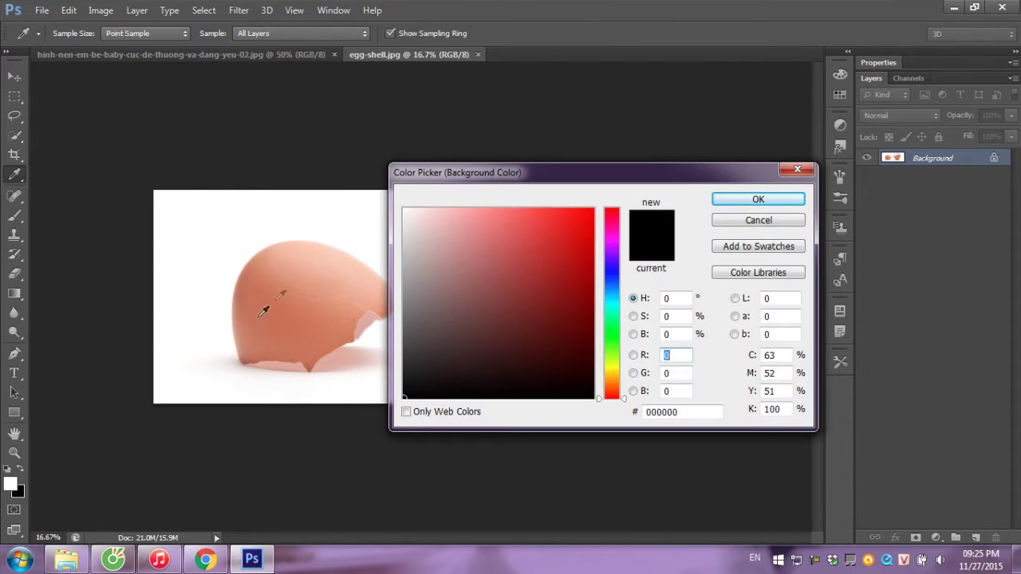
pyautogui.click(335, 206)
pyautogui.click(728, 206)
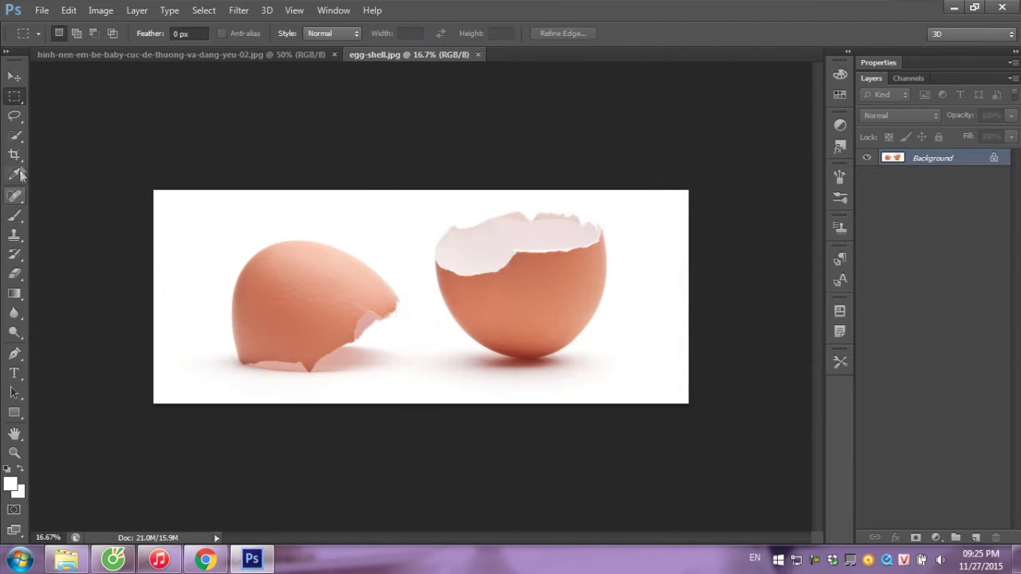
# Clear the fixed crop width and extend the egg-shell canvas upward with the Crop tool
pyautogui.click(15, 155)
pyautogui.click(160, 35)
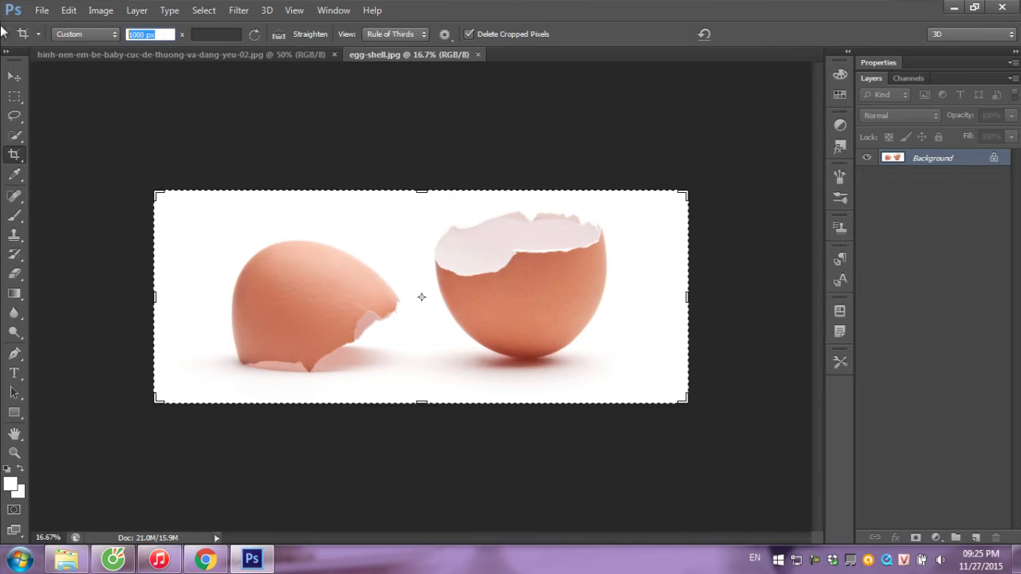
pyautogui.press('BackSpace')
pyautogui.click(14, 75)
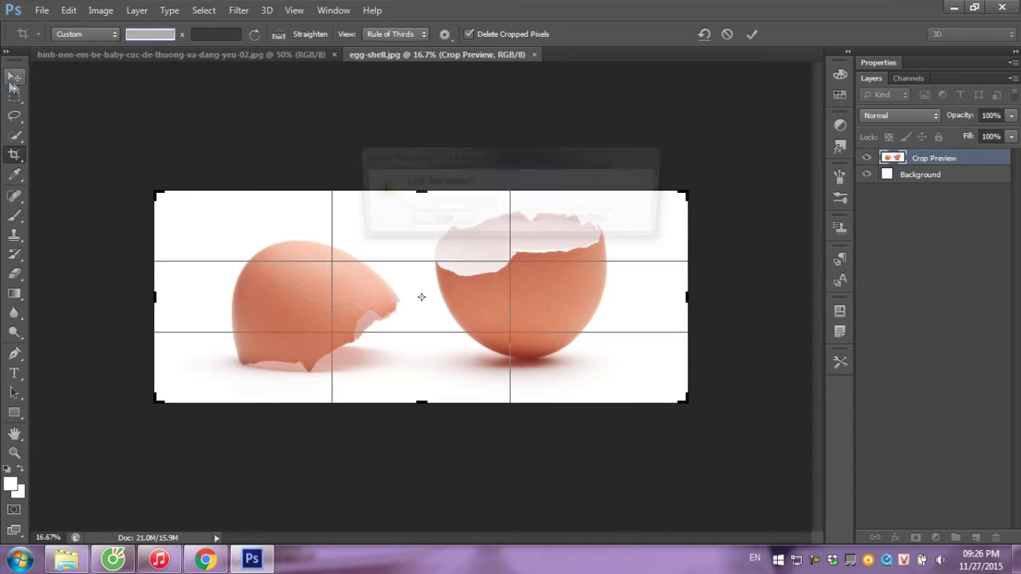
pyautogui.click(585, 223)
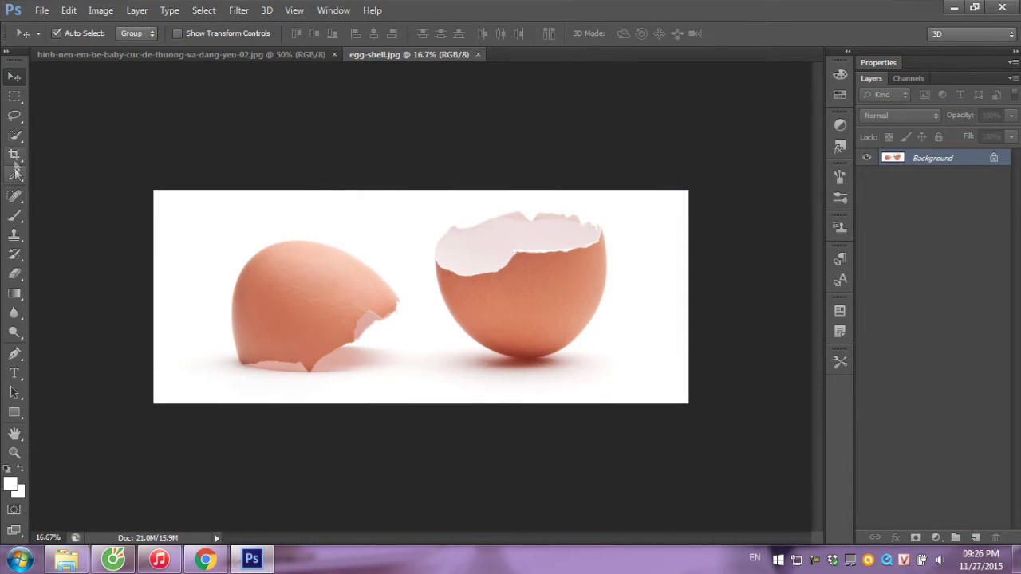
pyautogui.press('c')
pyautogui.moveTo(427, 192); pyautogui.dragTo(432, 133)
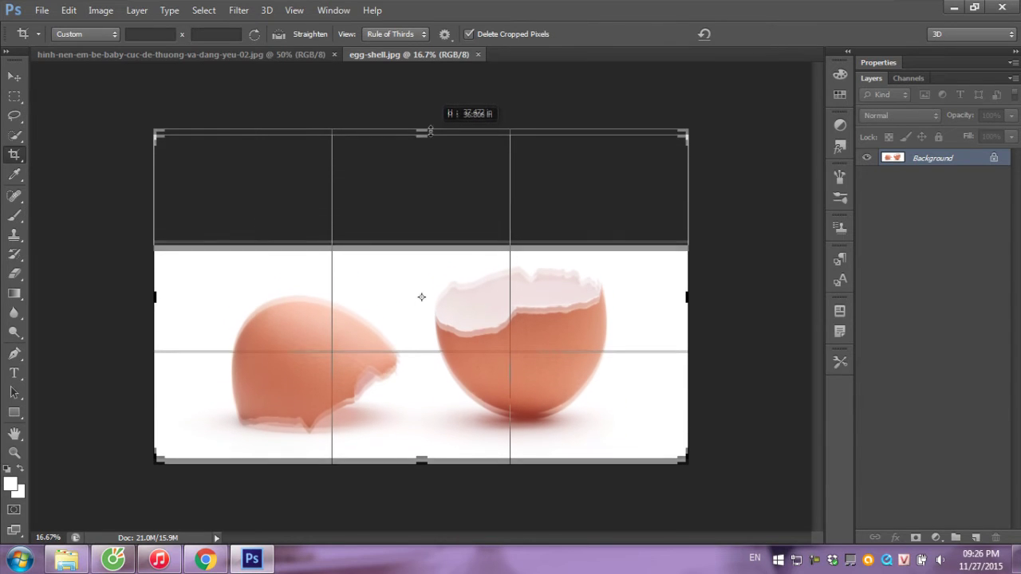
pyautogui.doubleClick(459, 184)
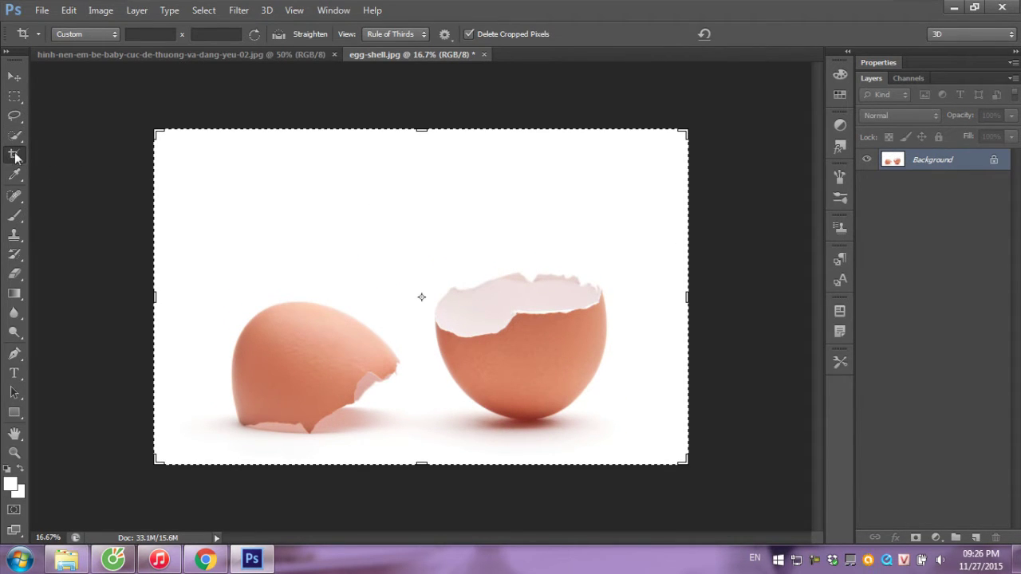
pyautogui.press('v')
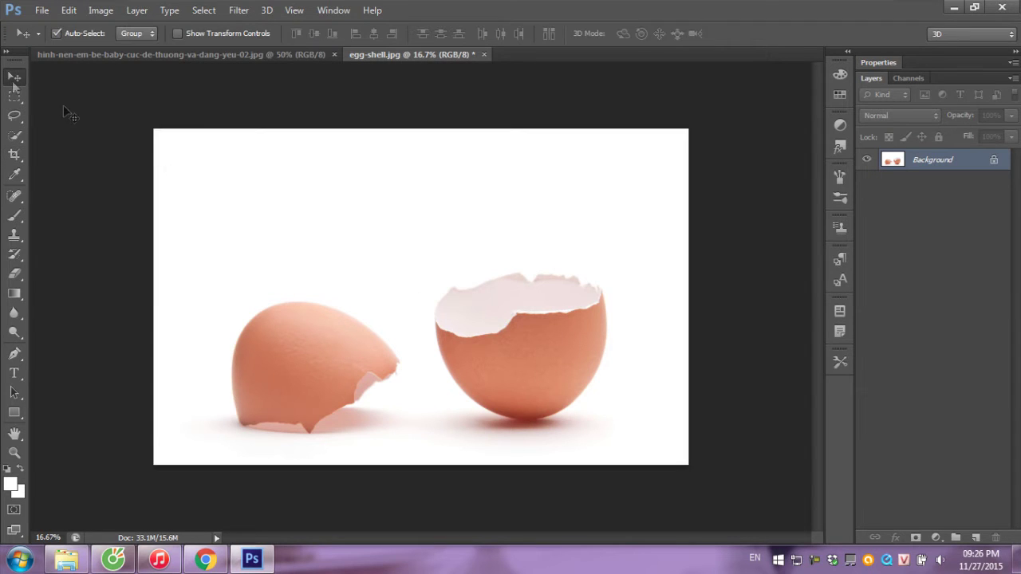
pyautogui.moveTo(67, 559)
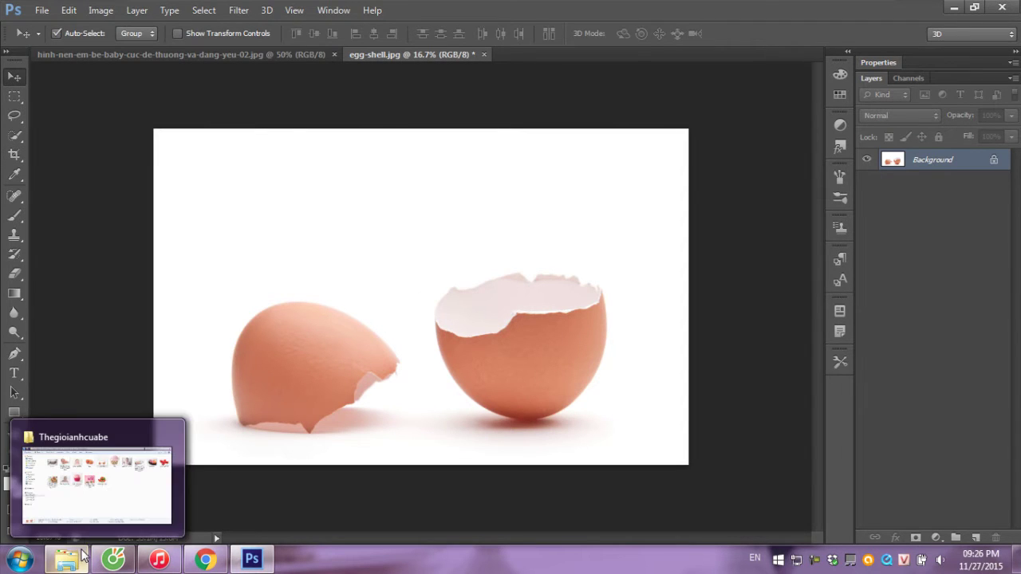
# Quick-select the right-hand eggshell and copy it onto Layer 1 with Ctrl+J
pyautogui.click(14, 138)
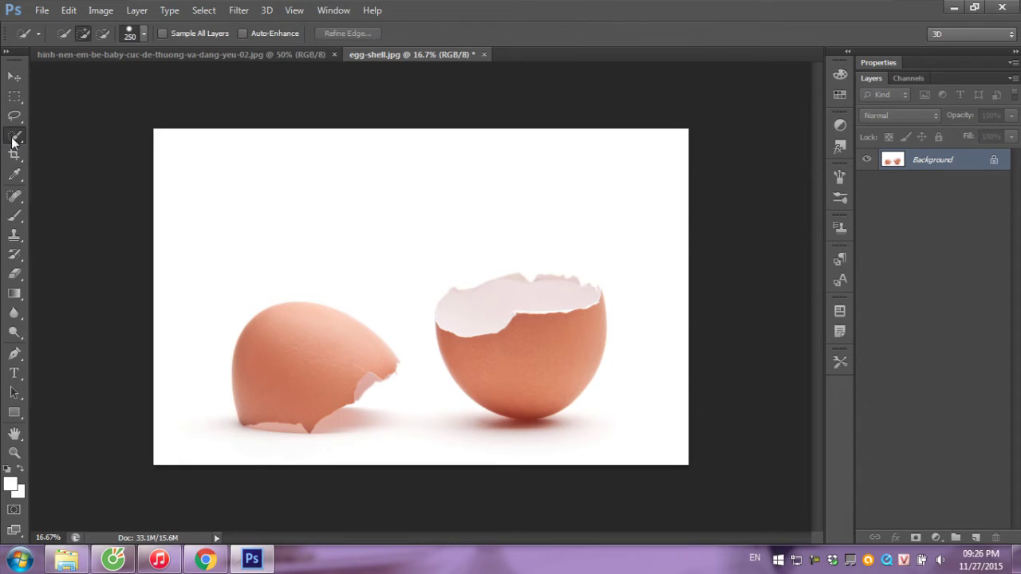
pyautogui.click(537, 357)
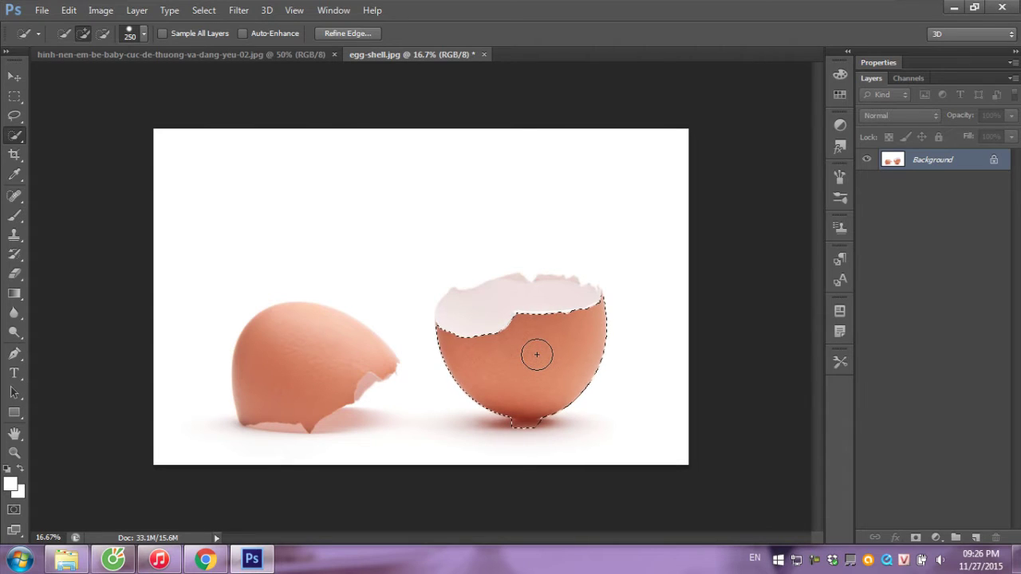
pyautogui.hotkey('ctrl', 'j')
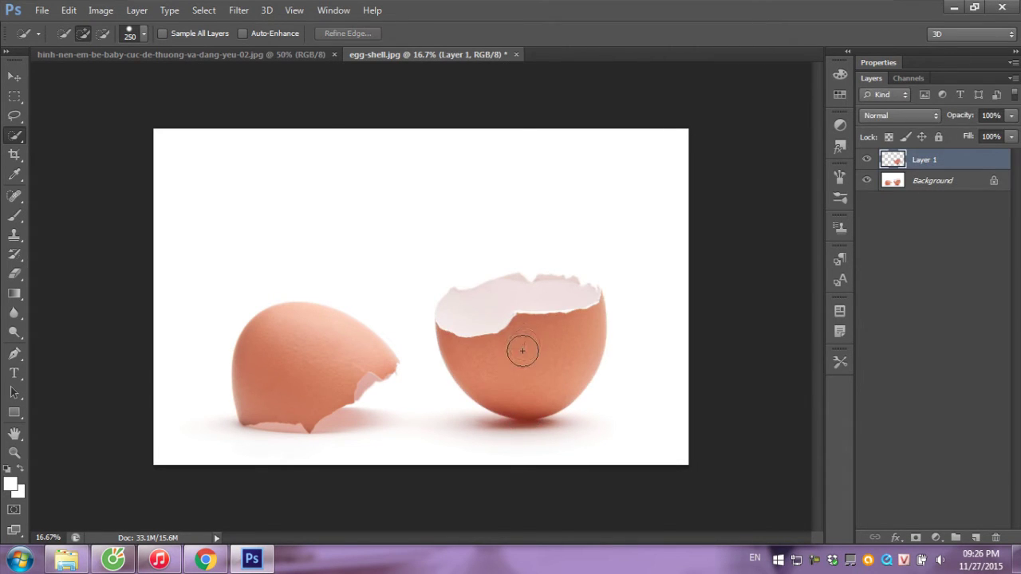
pyautogui.click(13, 77)
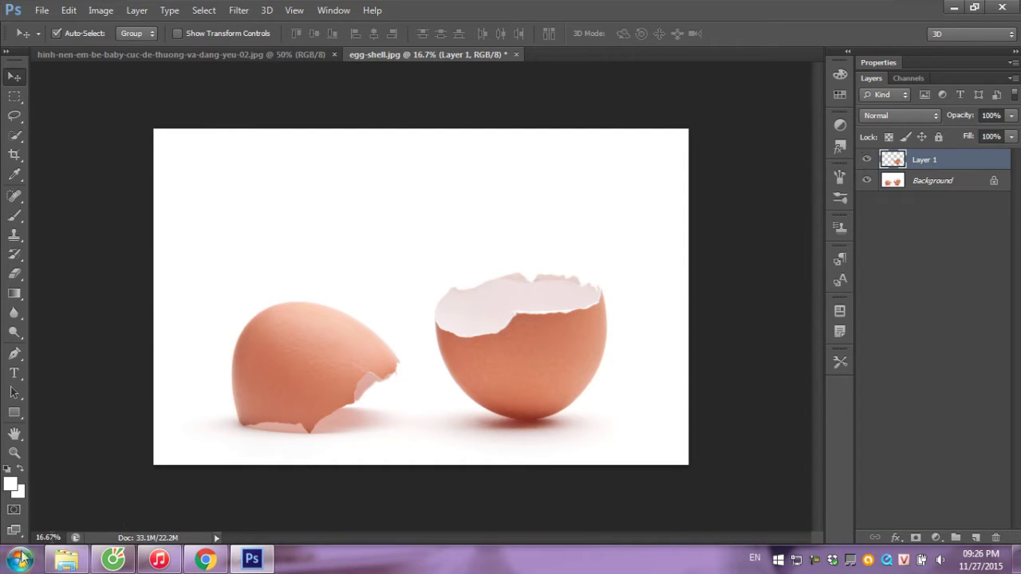
# Preview the 7f9b238a baby-on-pink-blanket photo full size from Explorer
pyautogui.click(66, 558)
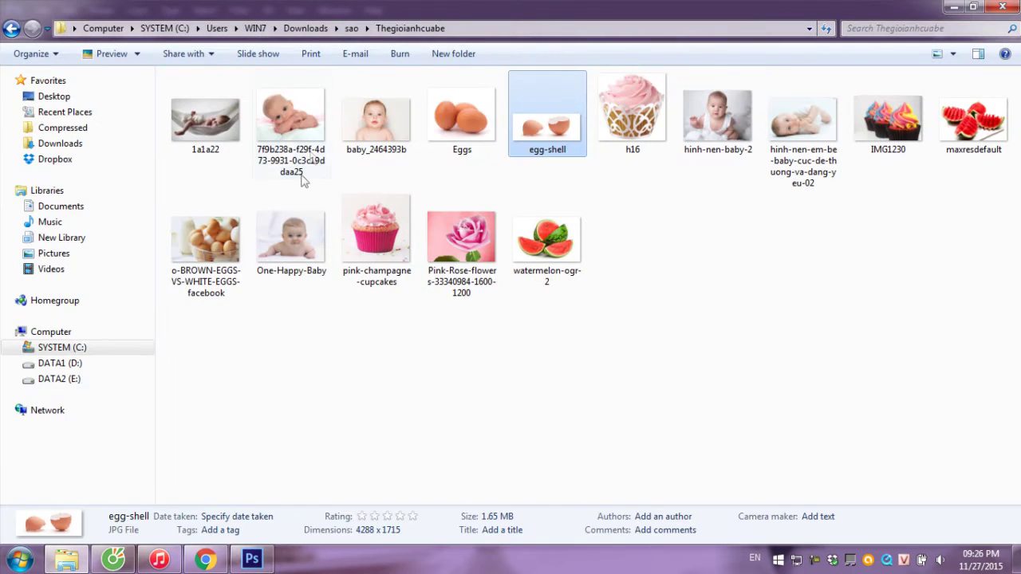
pyautogui.click(291, 130)
pyautogui.doubleClick(292, 130)
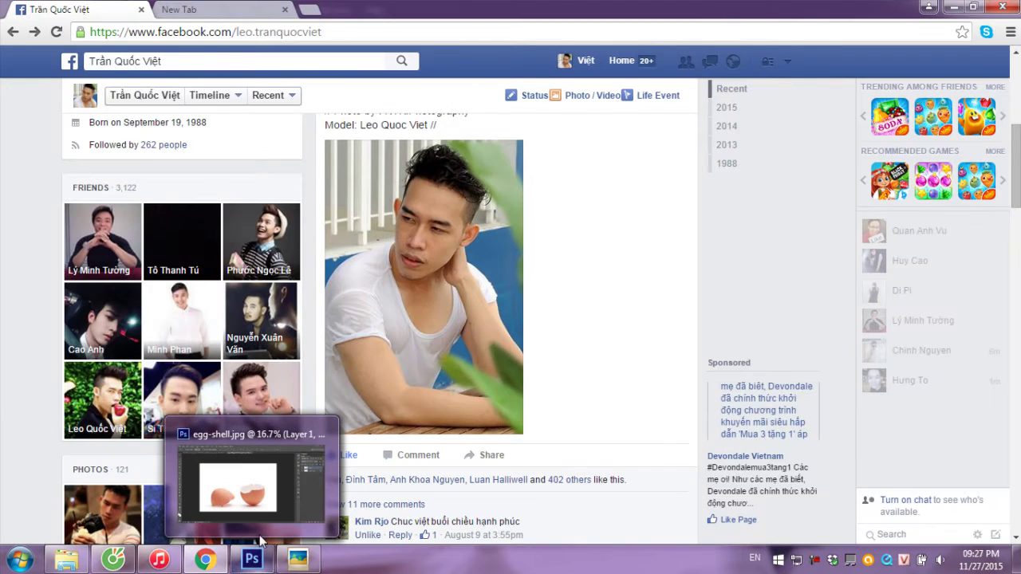
# Search Facebook for 'leo thu', open the LEO THUN page, then return to Photoshop
pyautogui.click(204, 62)
pyautogui.press('BackSpace')
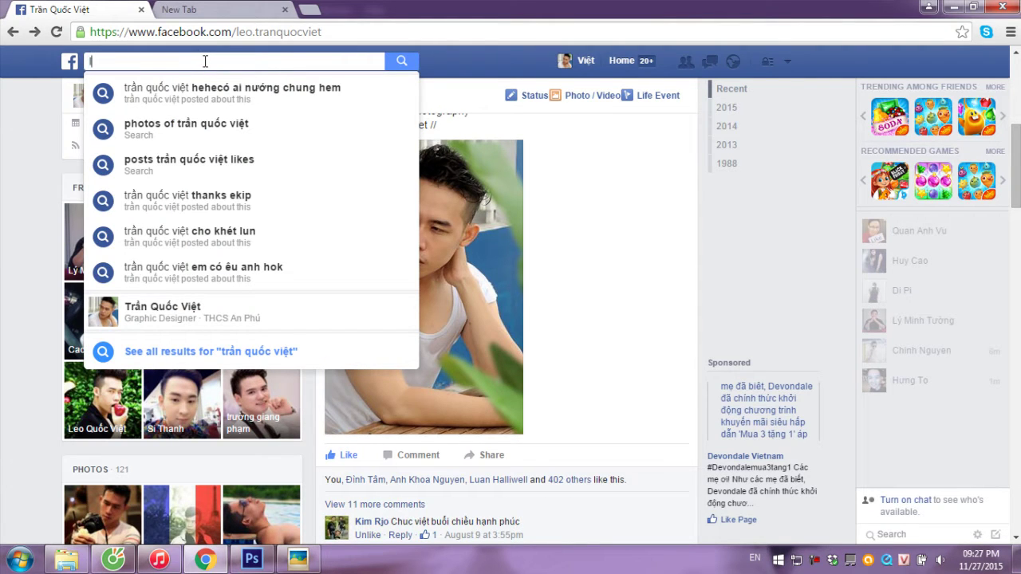
pyautogui.write('leo thu')
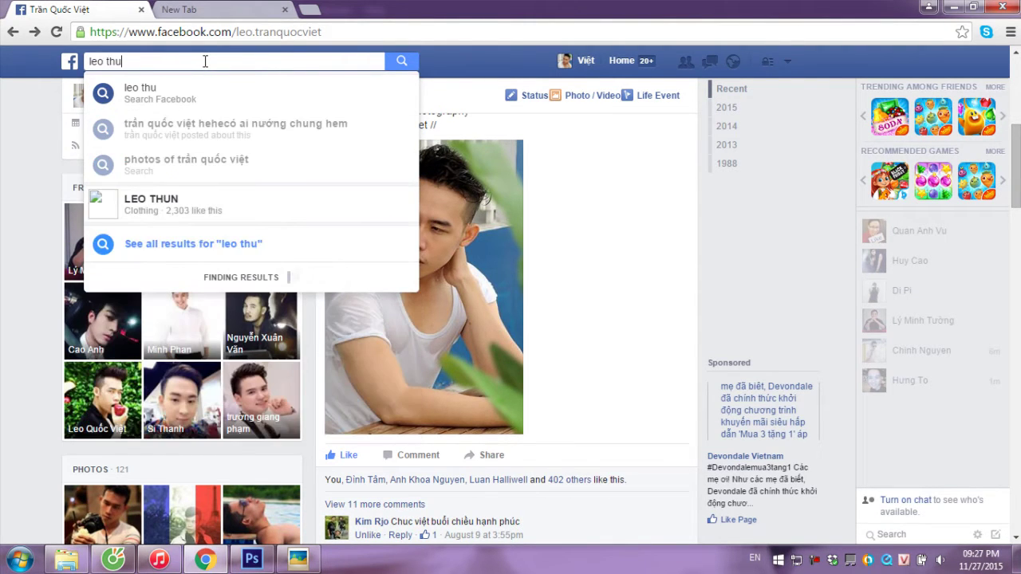
pyautogui.click(172, 136)
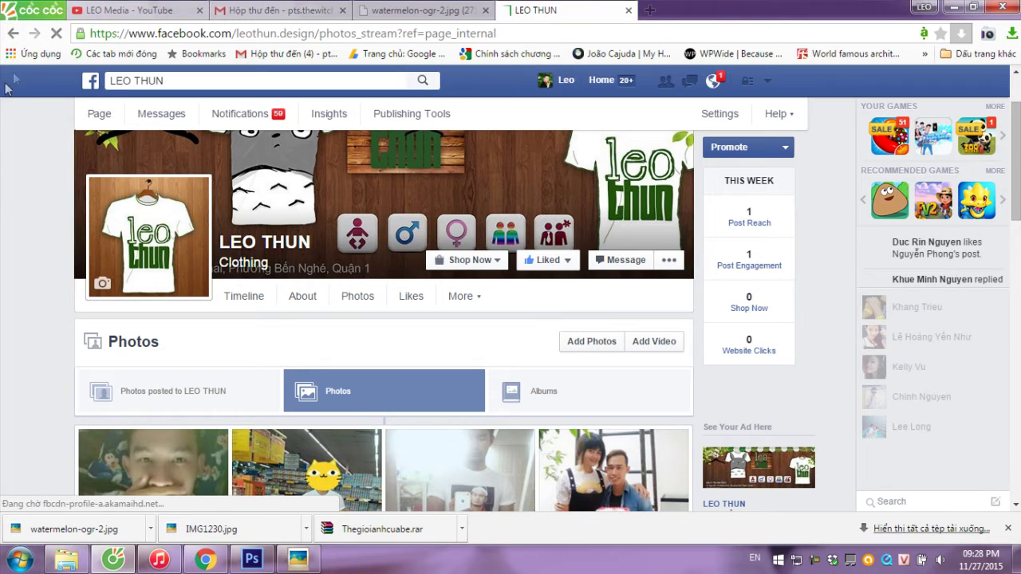
pyautogui.click(266, 558)
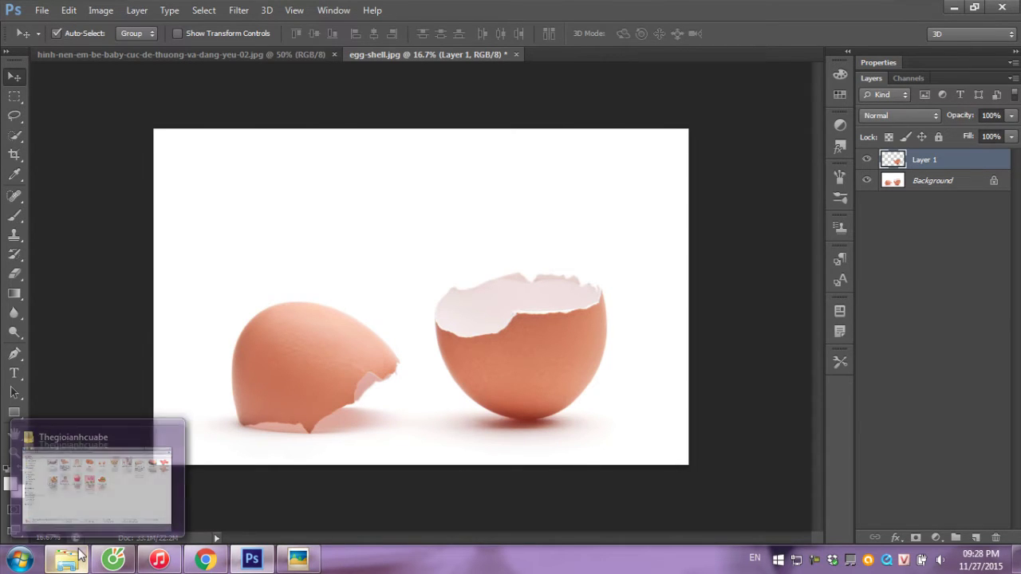
pyautogui.moveTo(67, 559)
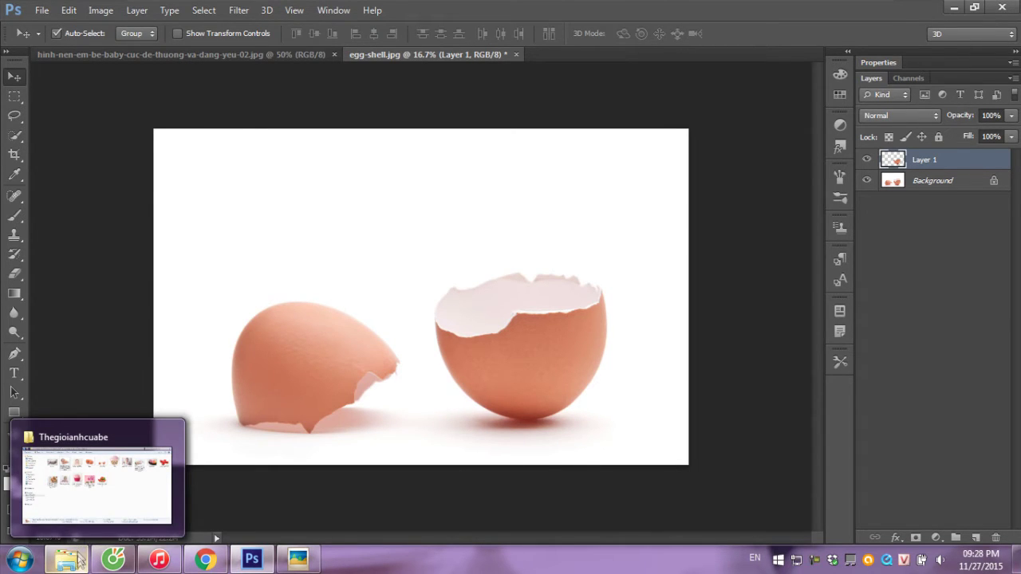
# Drag the 7f9b238a baby photo from Explorer into Photoshop as a new document
pyautogui.click(80, 563)
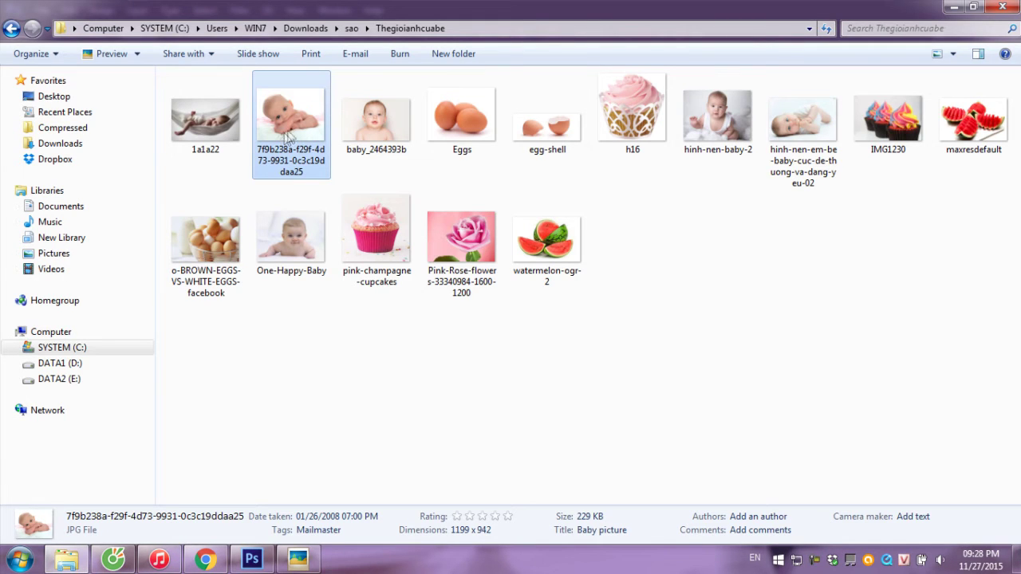
pyautogui.moveTo(295, 126); pyautogui.dragTo(249, 562)
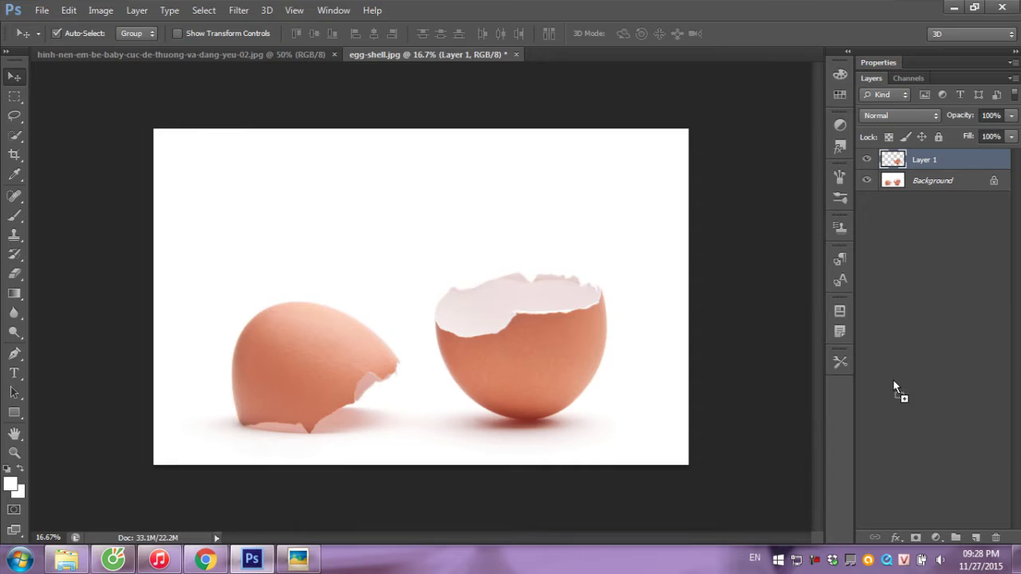
pyautogui.moveTo(249, 565); pyautogui.dragTo(893, 379)
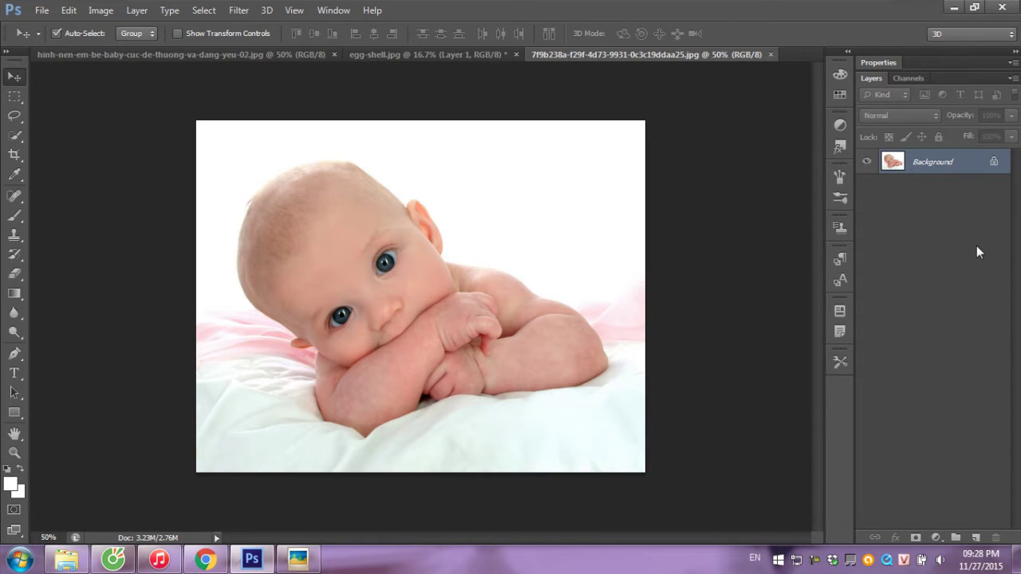
# Try a Quick Selection on the baby's head, then deselect it
pyautogui.click(13, 136)
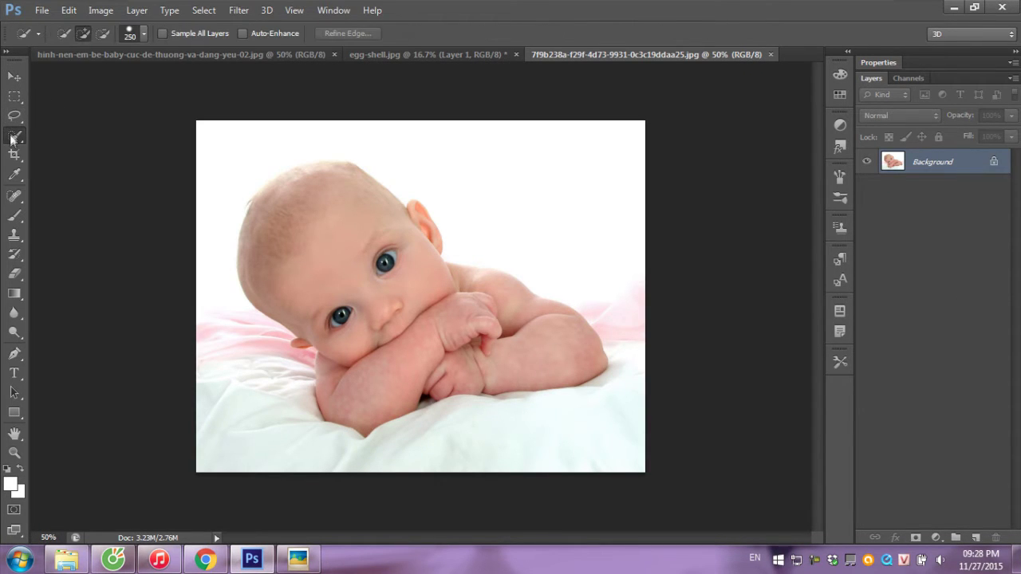
pyautogui.rightClick(9, 143)
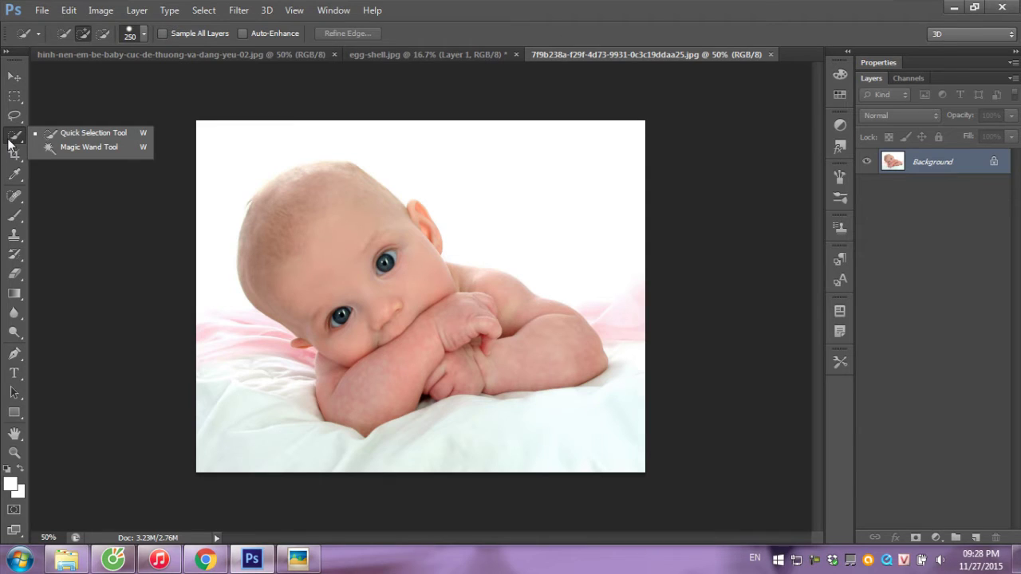
pyautogui.click(79, 133)
pyautogui.moveTo(337, 200); pyautogui.dragTo(320, 226)
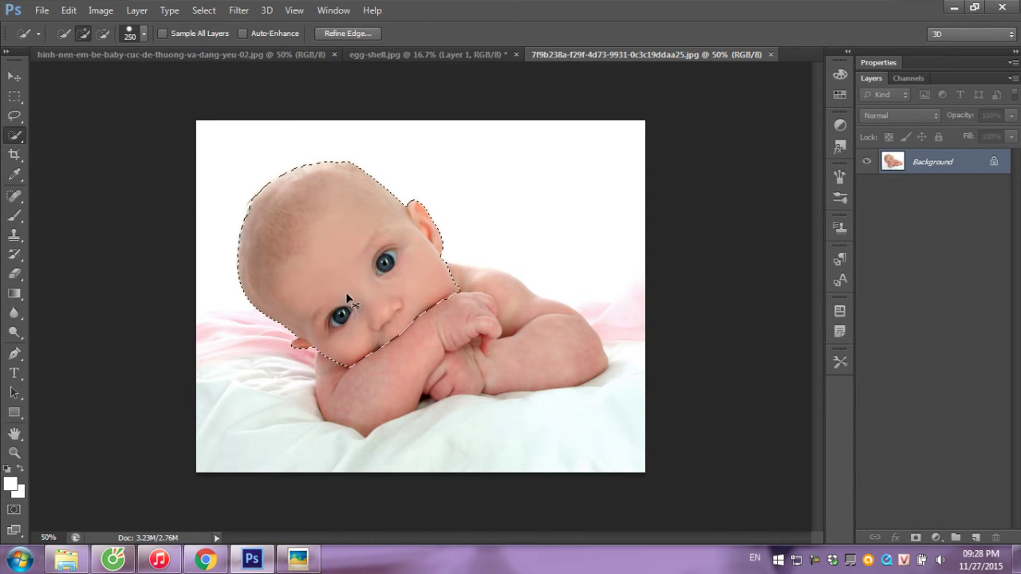
pyautogui.hotkey('ctrl', 'd')
# Trace a closed Pen path around the baby's head and turn it into a selection
pyautogui.click(13, 356)
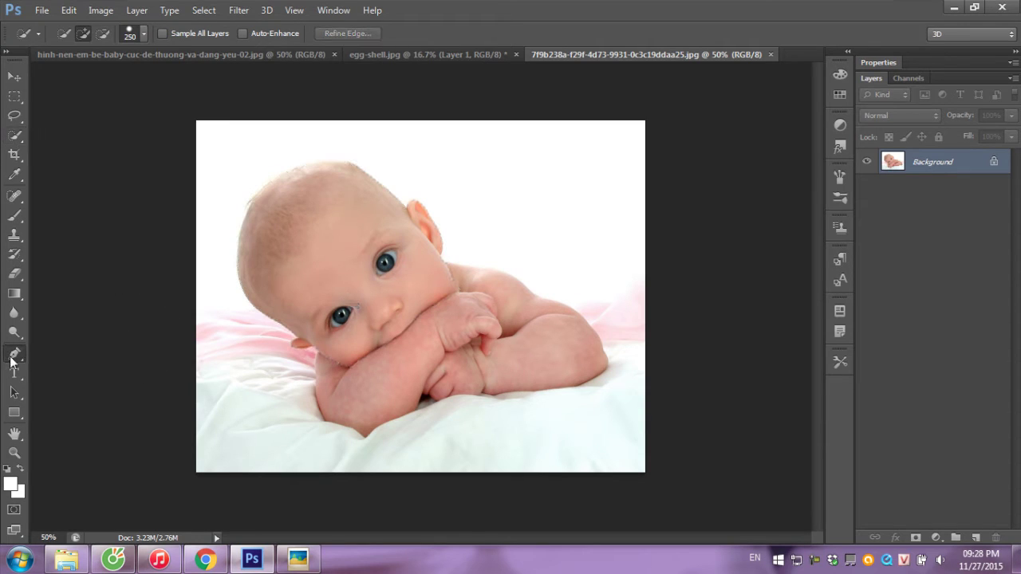
pyautogui.click(295, 335)
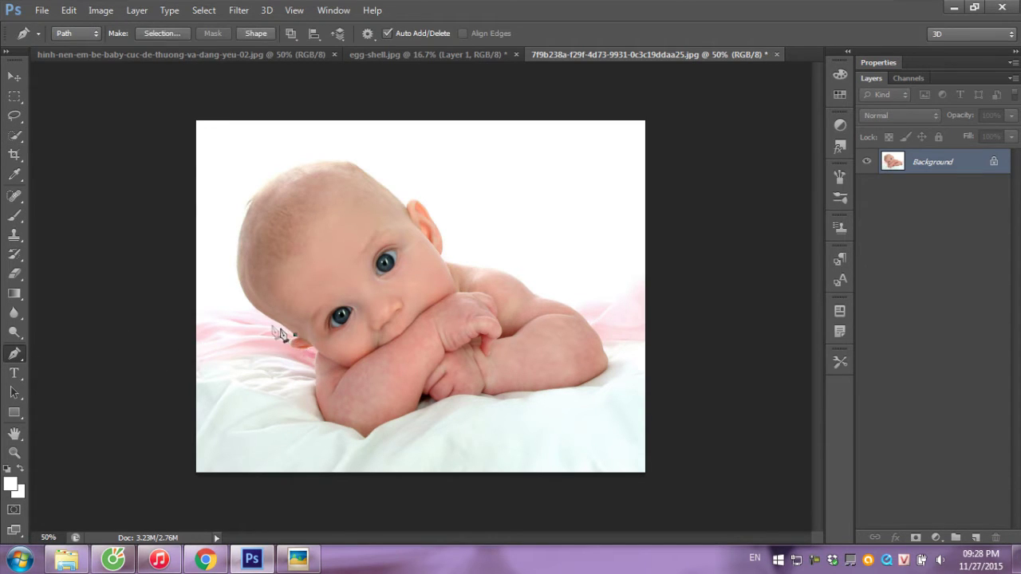
pyautogui.click(264, 316)
pyautogui.click(239, 281)
pyautogui.moveTo(245, 210)
pyautogui.mouseDown()
pyautogui.moveTo(285, 170)
pyautogui.moveTo(341, 163)
pyautogui.moveTo(374, 174)
pyautogui.mouseUp()
pyautogui.click(391, 193)
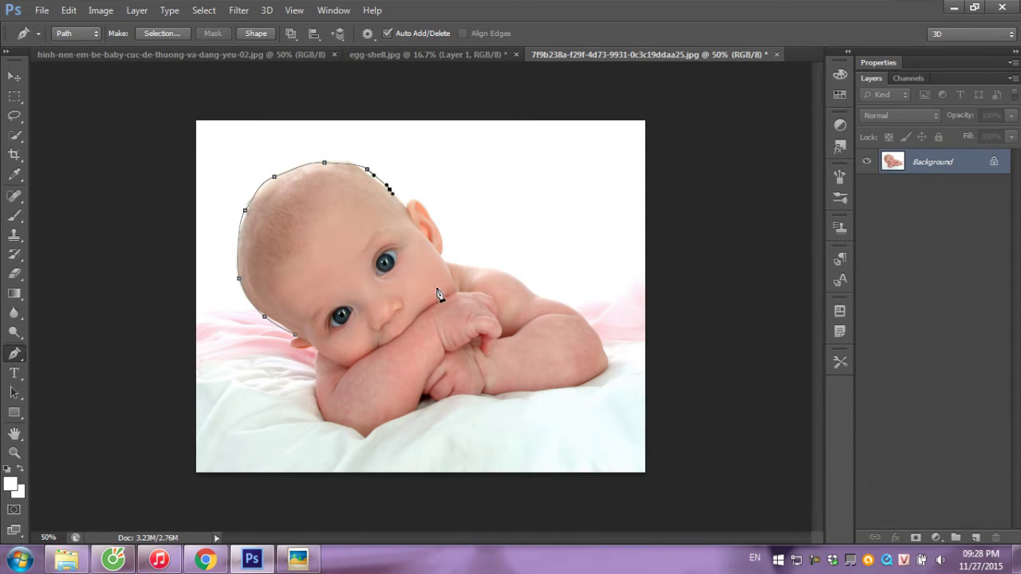
pyautogui.click(296, 337)
pyautogui.hotkey('ctrl', 'Return')
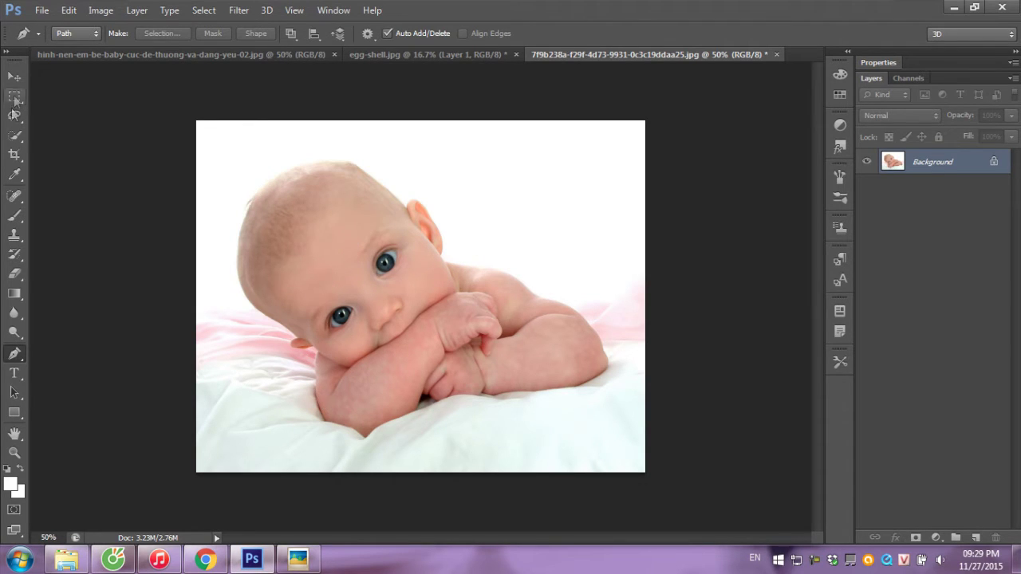
# Quick-select the whole baby and open Feather Selection with Shift+F6
pyautogui.click(14, 135)
pyautogui.moveTo(337, 241)
pyautogui.mouseDown()
pyautogui.moveTo(332, 252)
pyautogui.moveTo(401, 318)
pyautogui.moveTo(492, 326)
pyautogui.moveTo(449, 338)
pyautogui.mouseUp()
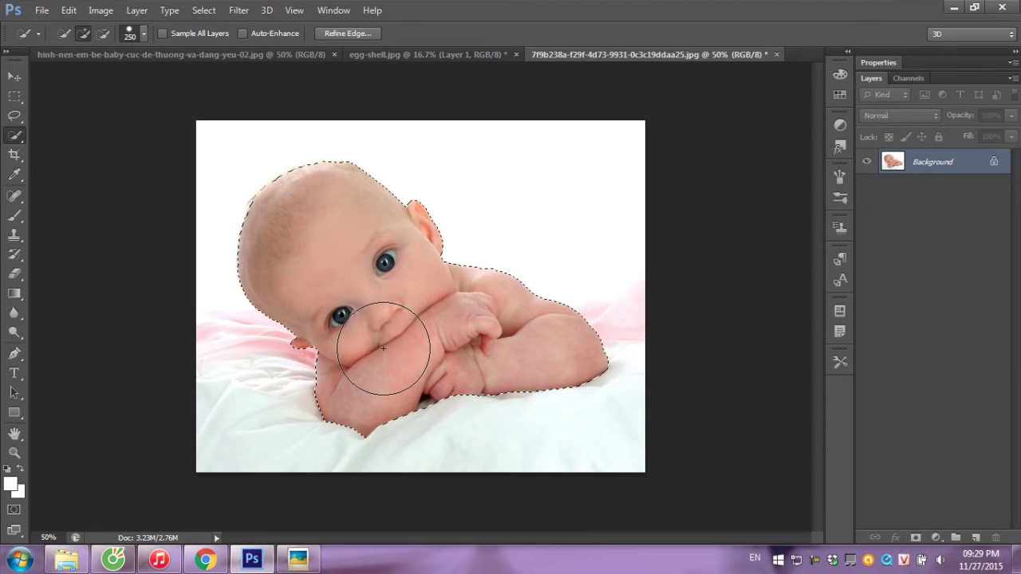
pyautogui.hotkey('shift', 'F6')
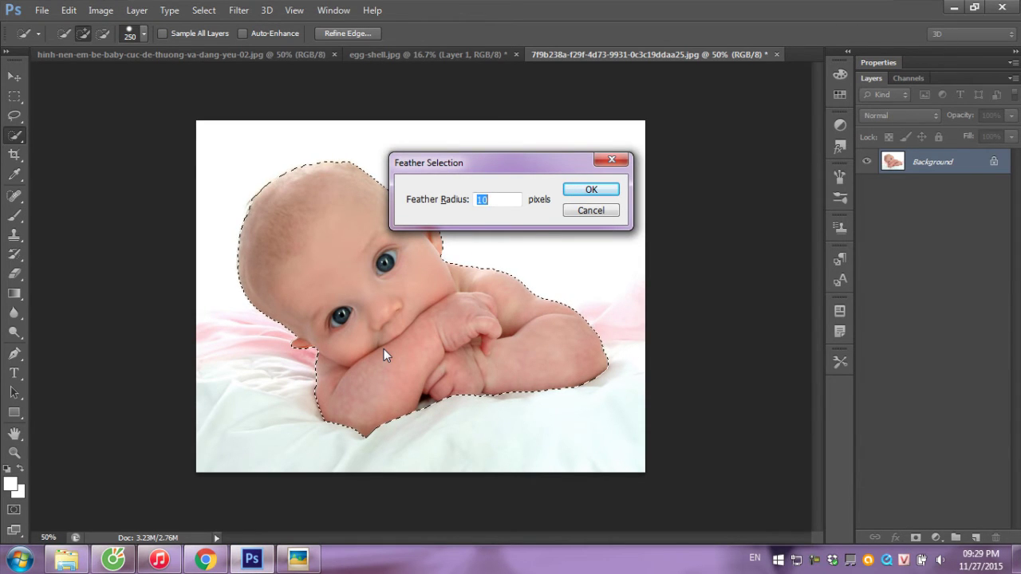
# Change the feather radius from 10 to 1 pixel and apply it
pyautogui.write('1')
pyautogui.click(597, 189)
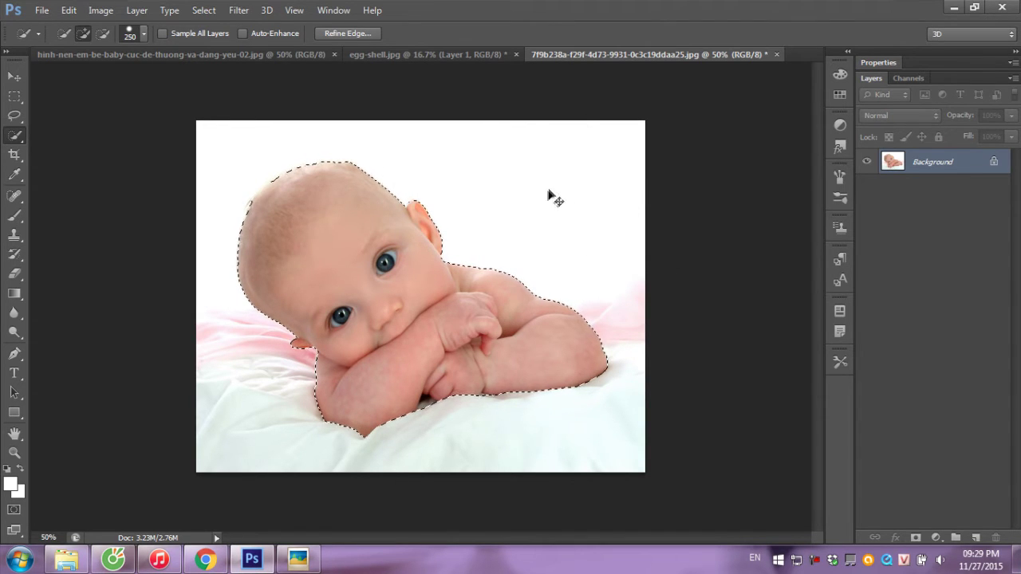
# Paste the baby into egg-shell.jpg above Layer 1 as Layer 2
pyautogui.moveTo(547, 127); pyautogui.dragTo(433, 84)
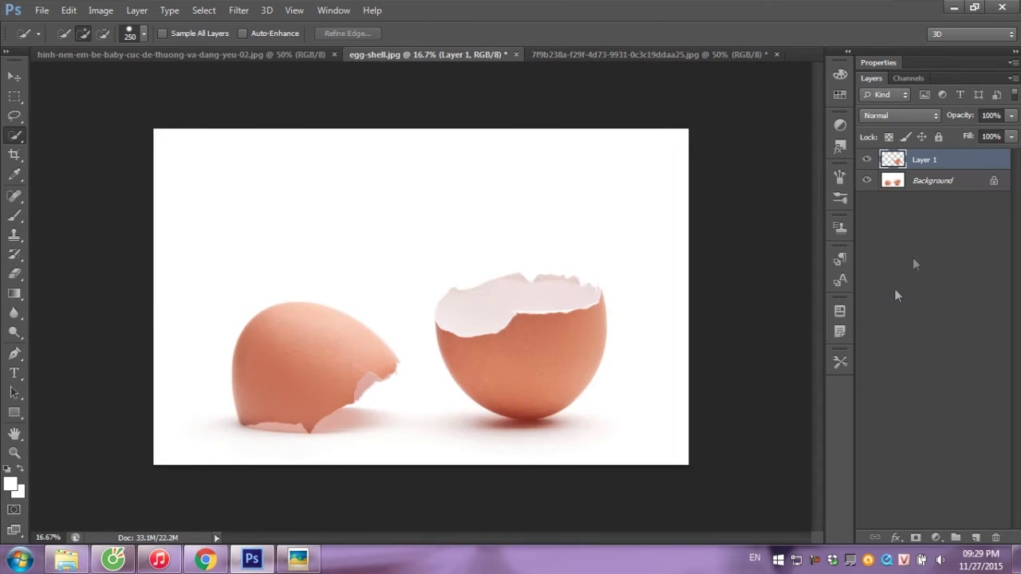
pyautogui.click(916, 183)
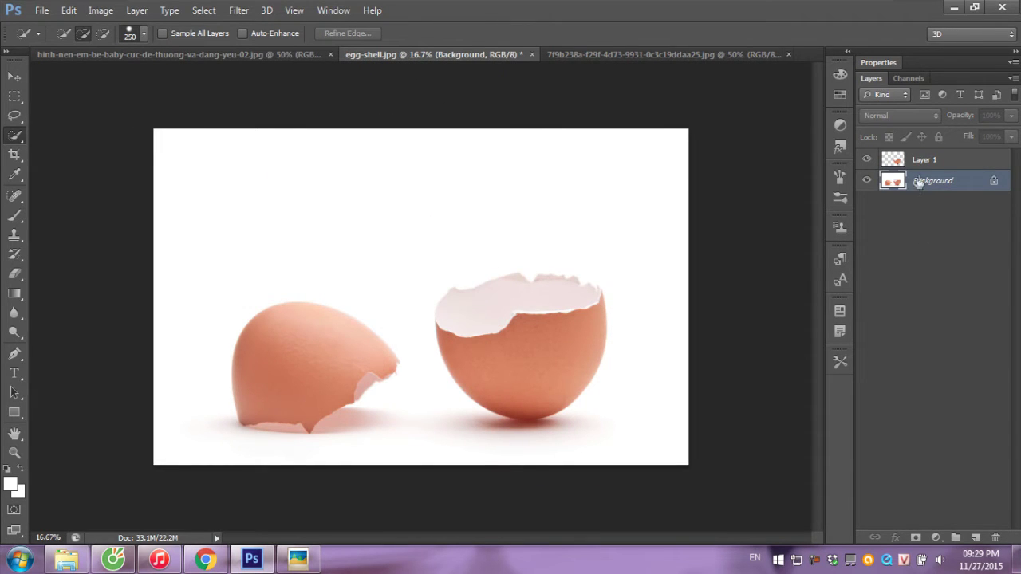
pyautogui.click(927, 162)
pyautogui.hotkey('ctrl', 'v')
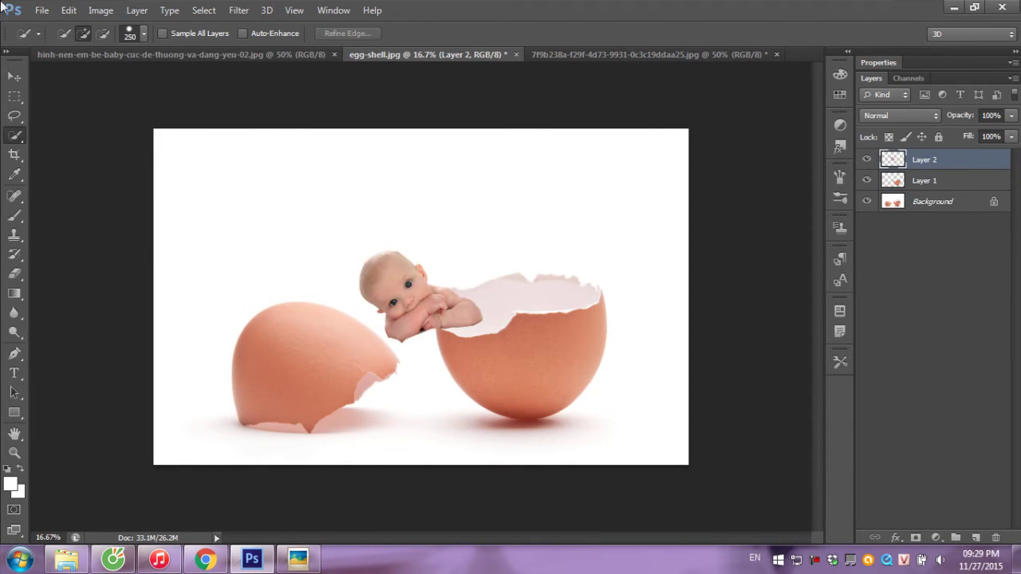
# Move the baby into the right eggshell and scale it to about 133%
pyautogui.press('v')
pyautogui.moveTo(415, 305); pyautogui.dragTo(515, 301)
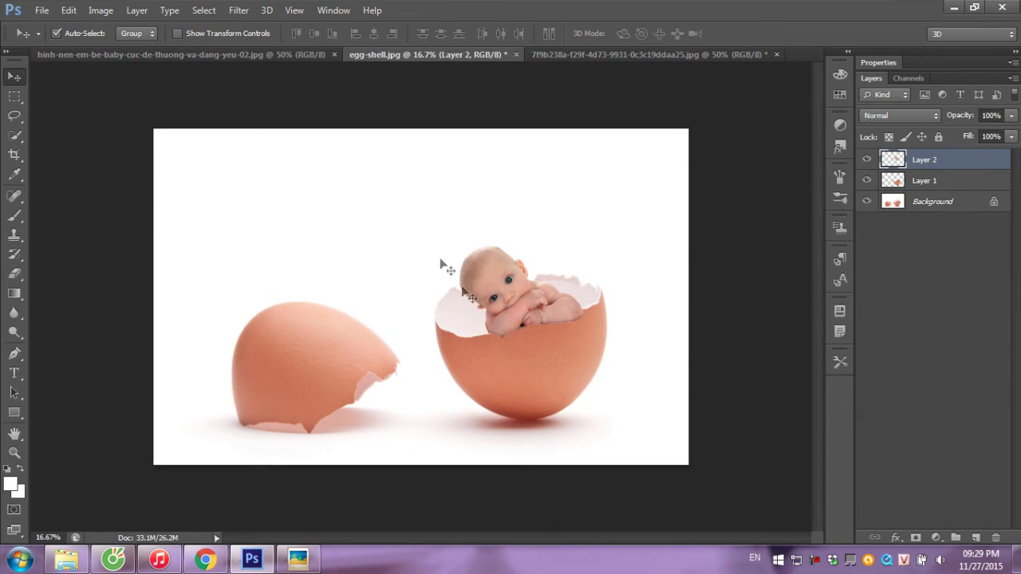
pyautogui.hotkey('ctrl', 't')
pyautogui.moveTo(457, 245); pyautogui.dragTo(417, 215)
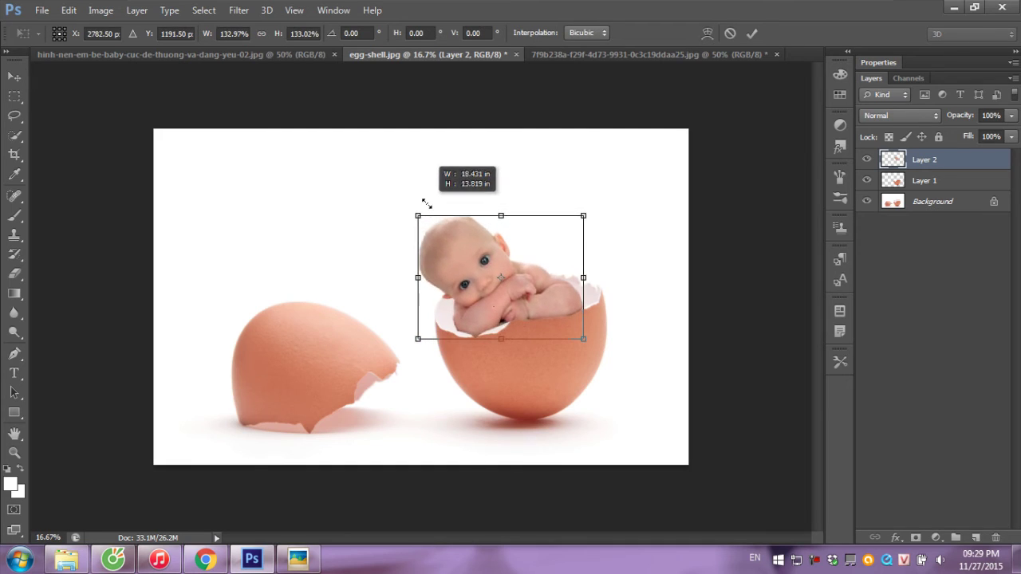
pyautogui.moveTo(514, 316); pyautogui.dragTo(522, 327)
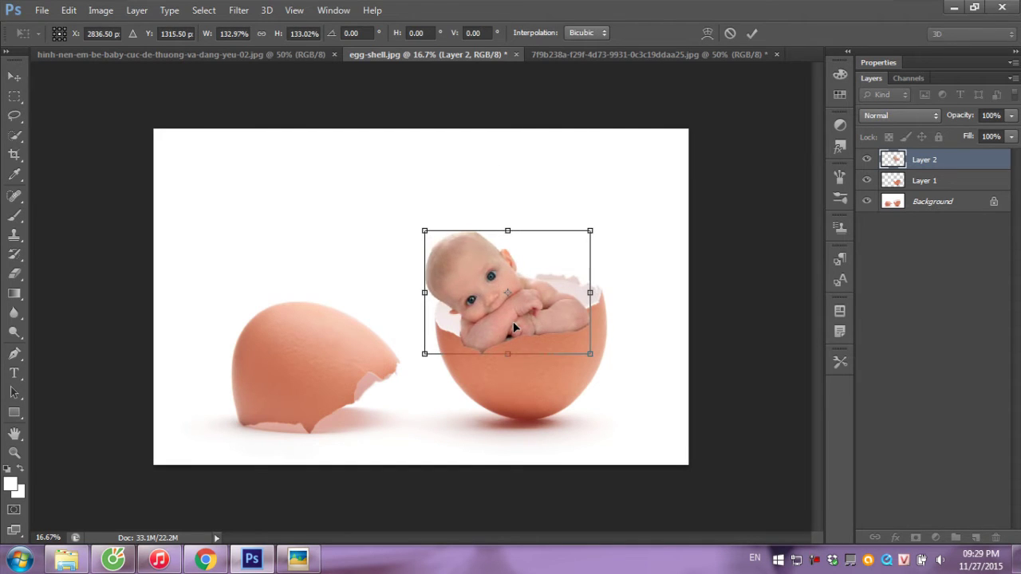
pyautogui.press('Return')
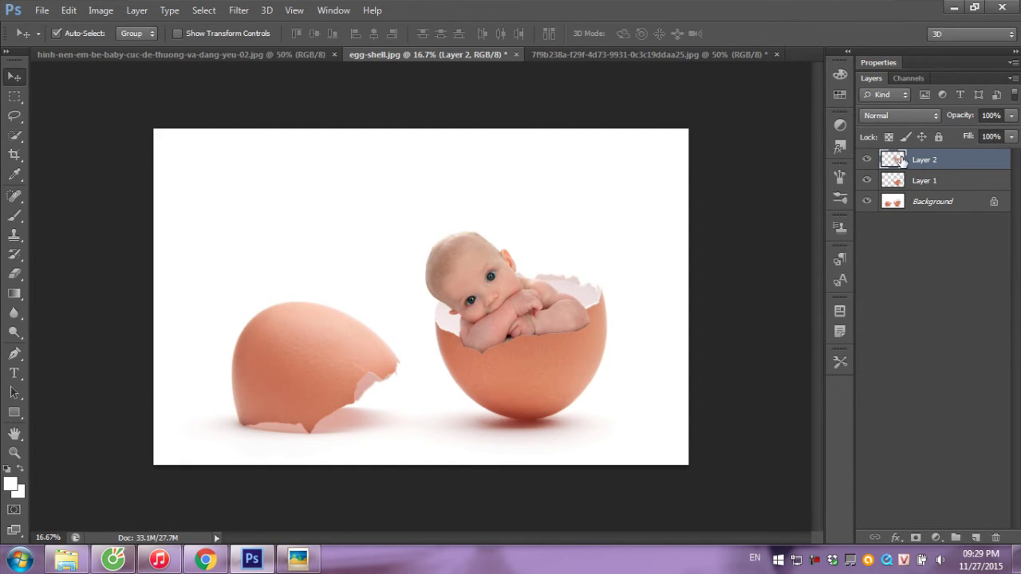
# Drag eggshell Layer 1 above baby Layer 2 in the Layers panel
pyautogui.click(925, 182)
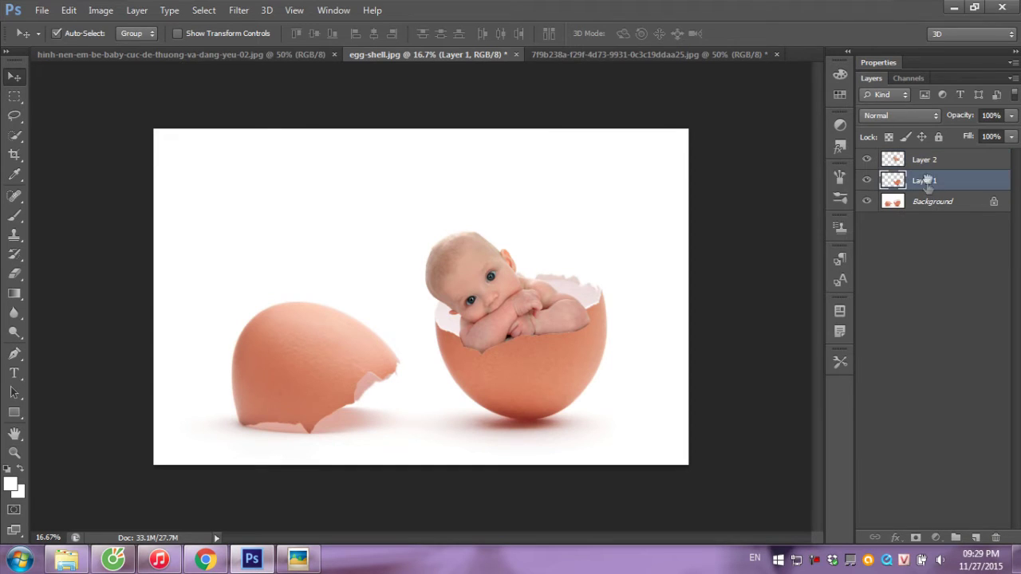
pyautogui.moveTo(925, 181); pyautogui.dragTo(926, 161)
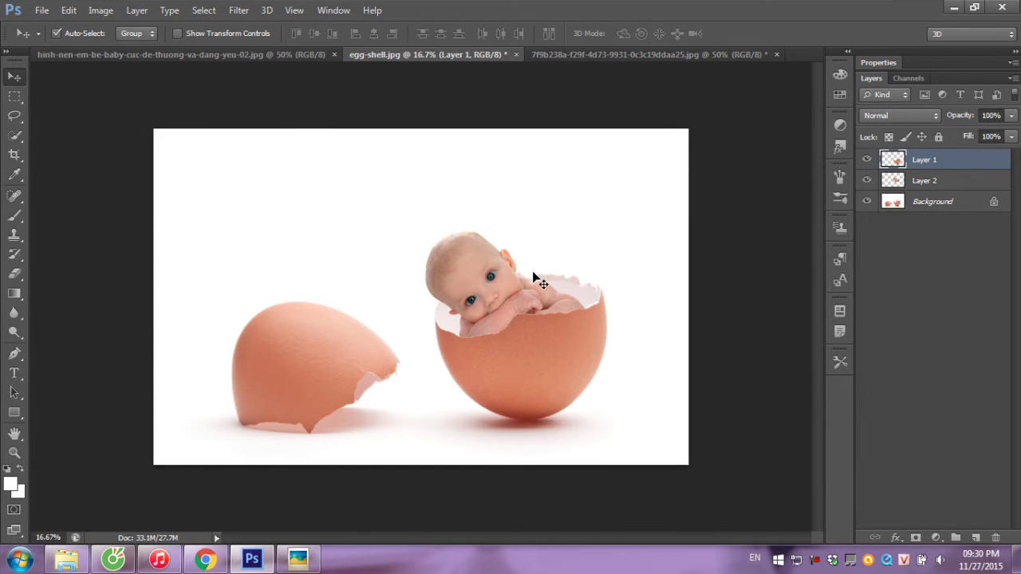
# Select hinh-nen-baby-2 and watermelon-ogr-2 in the pictures folder and drag them into Photoshop
pyautogui.click(66, 558)
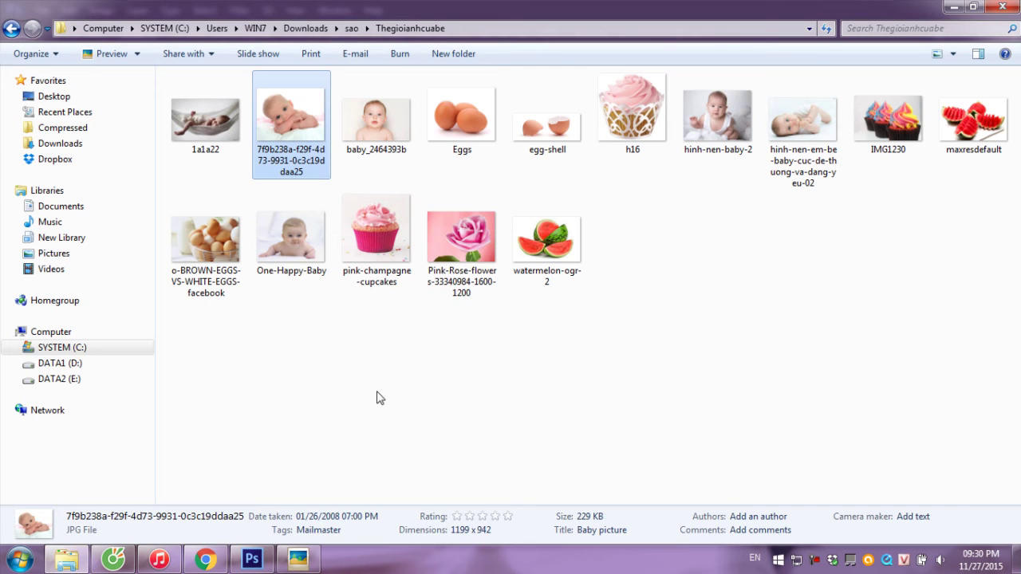
pyautogui.click(378, 398)
pyautogui.click(477, 239)
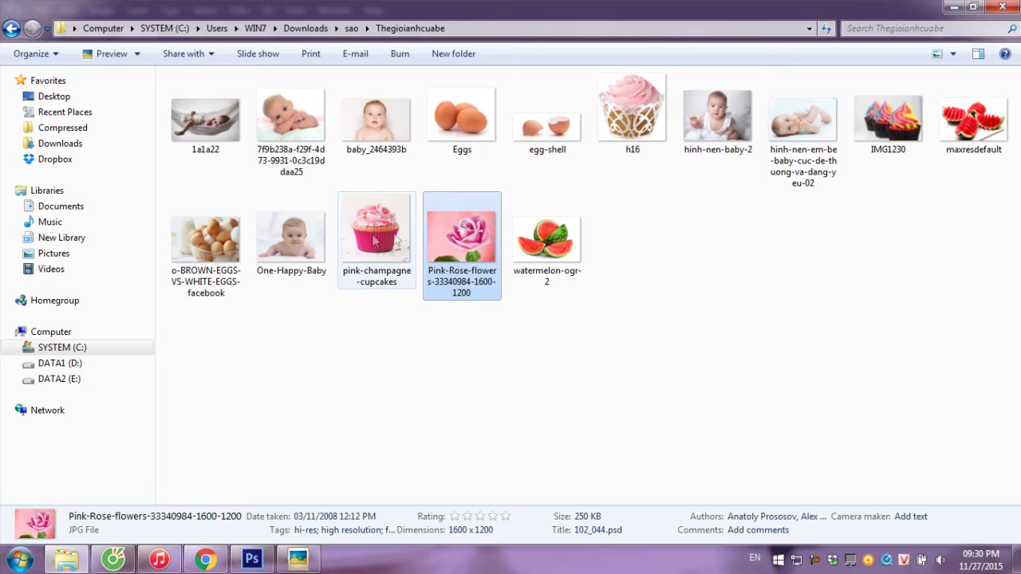
pyautogui.click(727, 109)
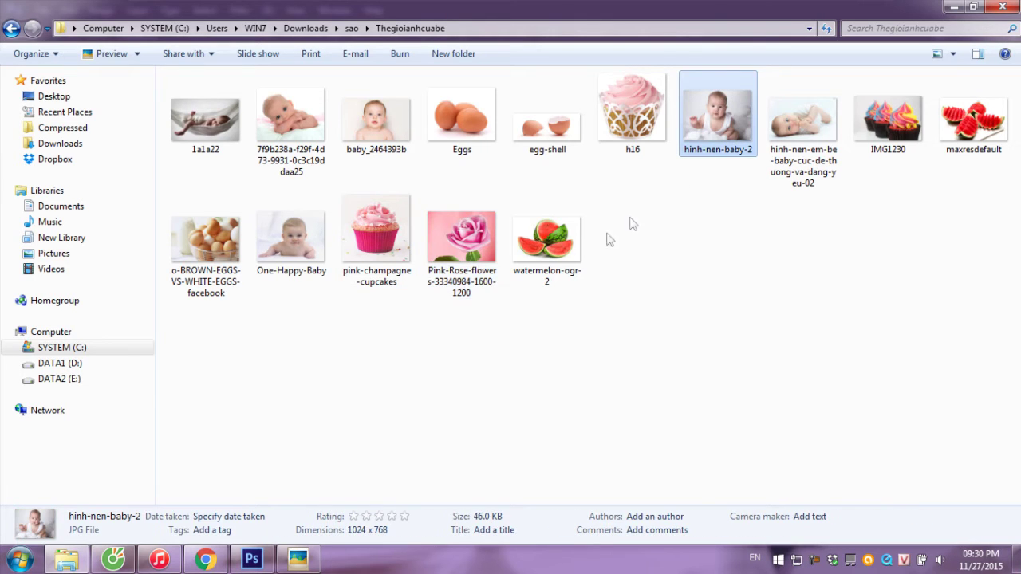
pyautogui.keyDown('ctrl'); pyautogui.click(563, 257); pyautogui.keyUp('ctrl')
pyautogui.moveTo(563, 256)
pyautogui.mouseDown()
pyautogui.moveTo(384, 510)
pyautogui.moveTo(885, 397)
pyautogui.mouseUp()
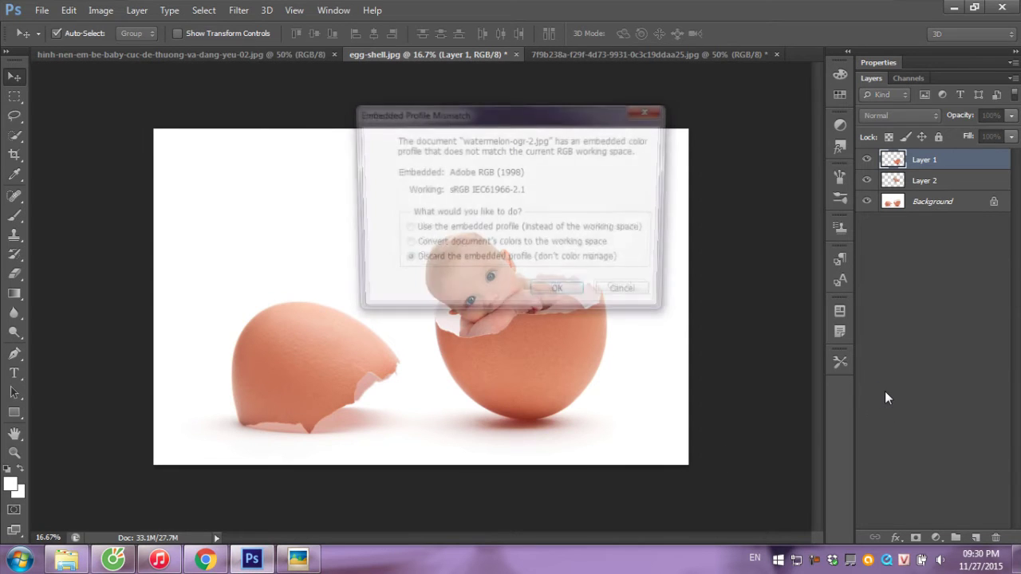
# Accept the colour profile prompt and Quick-select the baby's head and body with a 90 px brush
pyautogui.click(560, 296)
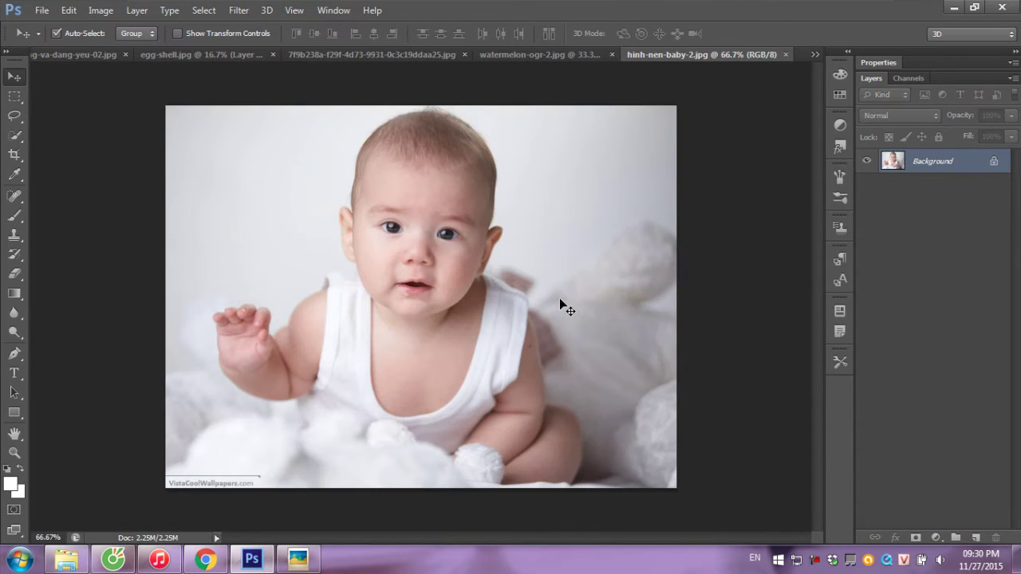
pyautogui.click(14, 135)
pyautogui.moveTo(399, 193)
pyautogui.mouseDown()
pyautogui.moveTo(416, 200)
pyautogui.moveTo(429, 300)
pyautogui.moveTo(399, 308)
pyautogui.moveTo(398, 342)
pyautogui.moveTo(347, 391)
pyautogui.moveTo(296, 417)
pyautogui.moveTo(239, 342)
pyautogui.moveTo(295, 346)
pyautogui.mouseUp()
pyautogui.press('[')
pyautogui.press('[')
pyautogui.press('[')
pyautogui.moveTo(391, 339)
pyautogui.mouseDown()
pyautogui.moveTo(497, 346)
pyautogui.moveTo(510, 399)
pyautogui.moveTo(513, 337)
pyautogui.mouseUp()
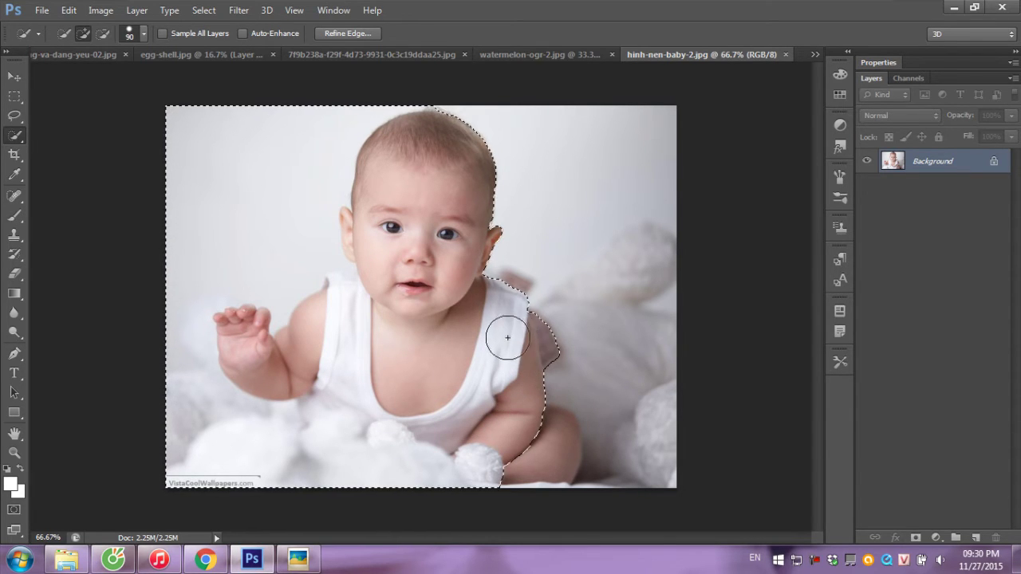
# Subtract stray background near the arm, top-left and neck, using a 40 px brush
pyautogui.moveTo(551, 352)
pyautogui.mouseDown()
pyautogui.moveTo(567, 344)
pyautogui.moveTo(558, 322)
pyautogui.moveTo(567, 361)
pyautogui.mouseUp()
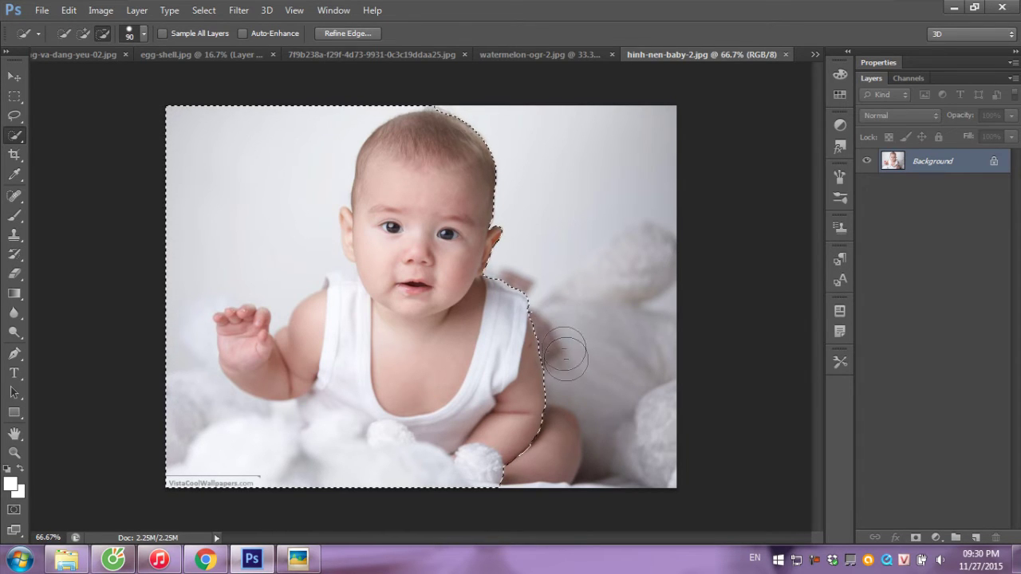
pyautogui.keyDown('alt'); pyautogui.click(200, 201); pyautogui.keyUp('alt')
pyautogui.moveTo(210, 137)
pyautogui.mouseDown()
pyautogui.moveTo(239, 151)
pyautogui.moveTo(182, 126)
pyautogui.moveTo(278, 232)
pyautogui.moveTo(166, 339)
pyautogui.moveTo(187, 391)
pyautogui.moveTo(273, 426)
pyautogui.mouseUp()
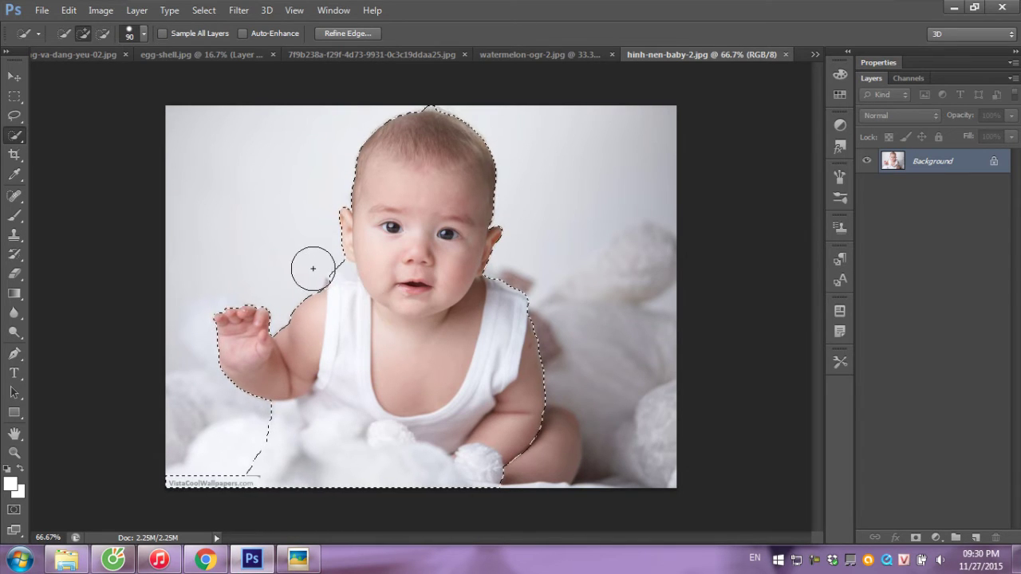
pyautogui.press('[')
pyautogui.press('[')
pyautogui.press('[')
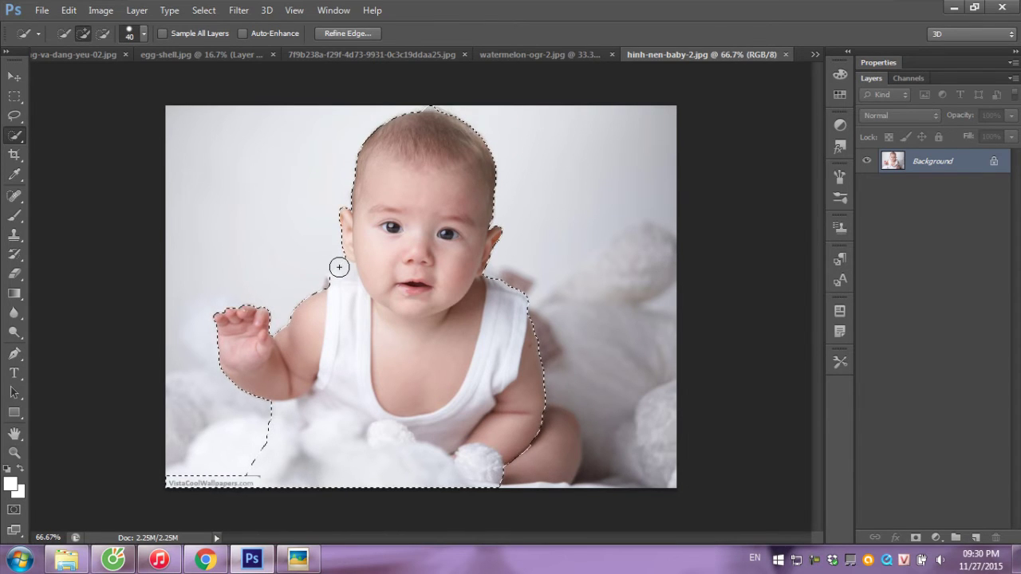
pyautogui.moveTo(338, 266)
pyautogui.mouseDown()
pyautogui.moveTo(319, 308)
pyautogui.moveTo(348, 289)
pyautogui.mouseUp()
pyautogui.press('alt')
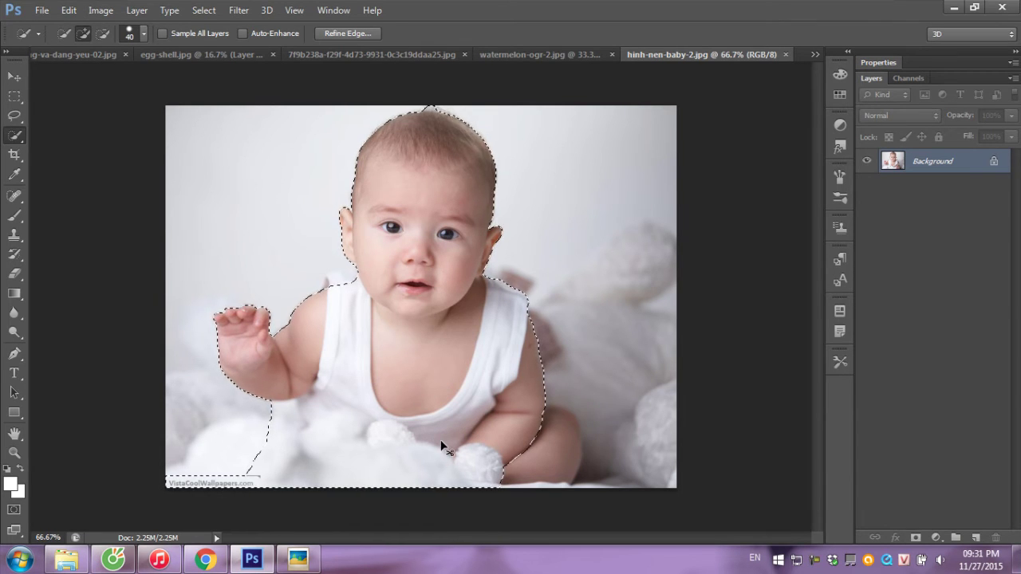
# Paste the baby into watermelon-ogr-2 and move it up over the split
pyautogui.click(576, 56)
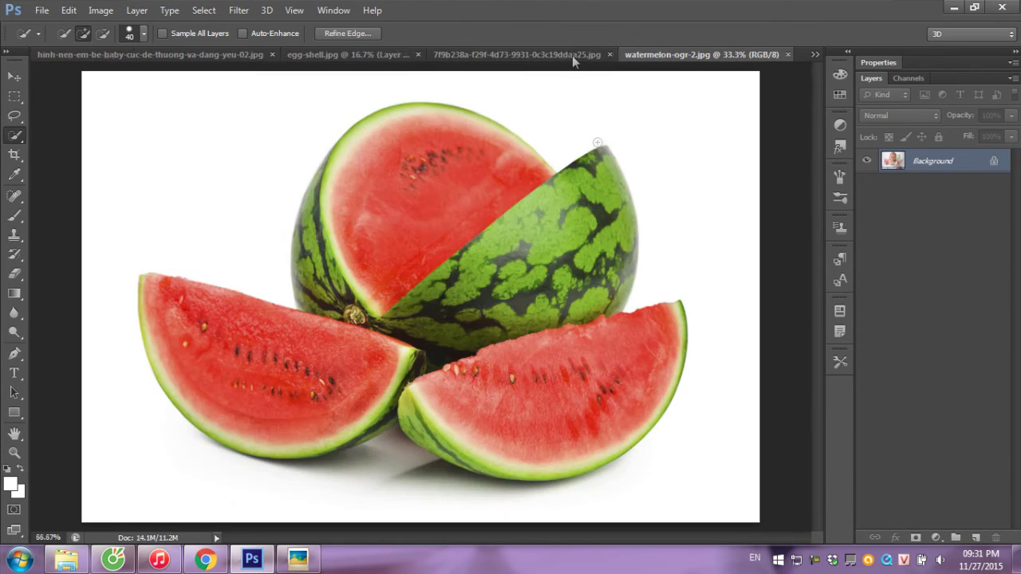
pyautogui.hotkey('ctrl', 'v')
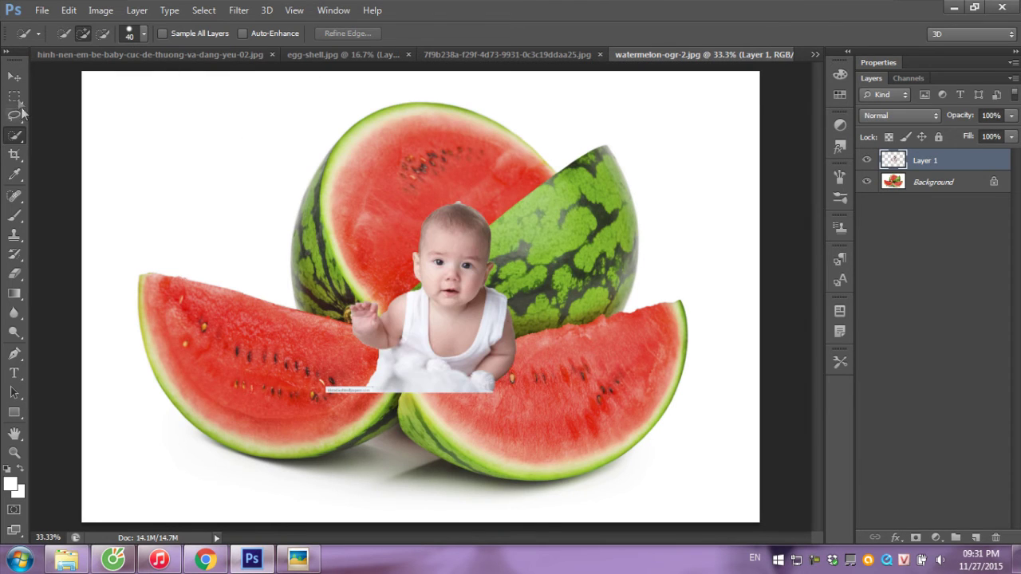
pyautogui.click(13, 76)
pyautogui.moveTo(432, 311)
pyautogui.mouseDown()
pyautogui.moveTo(475, 198)
pyautogui.moveTo(520, 222)
pyautogui.mouseUp()
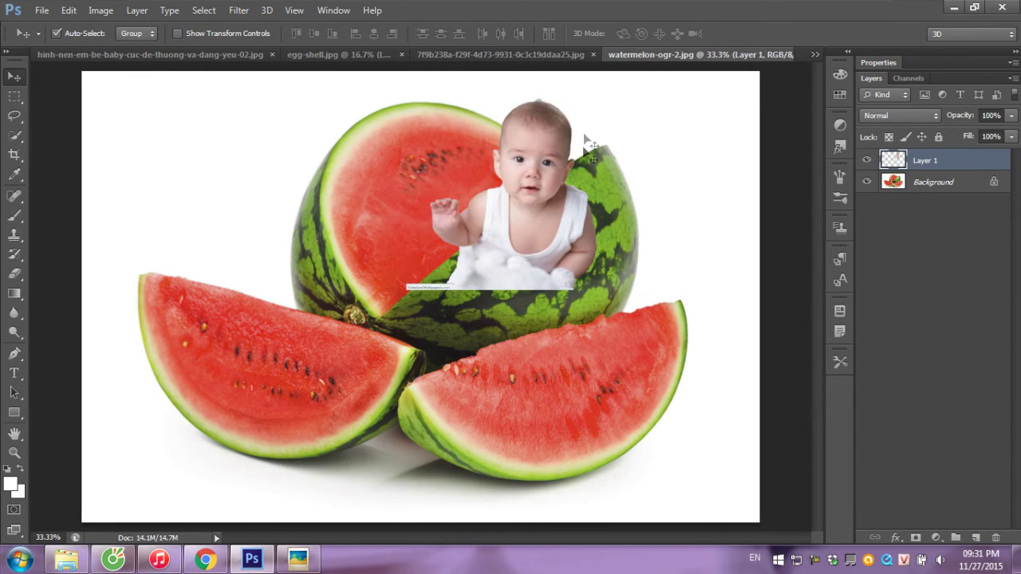
# Rotate the baby layer about -18° to match the split, then hide Layer 1
pyautogui.hotkey('ctrl', 't')
pyautogui.moveTo(604, 89); pyautogui.dragTo(566, 60)
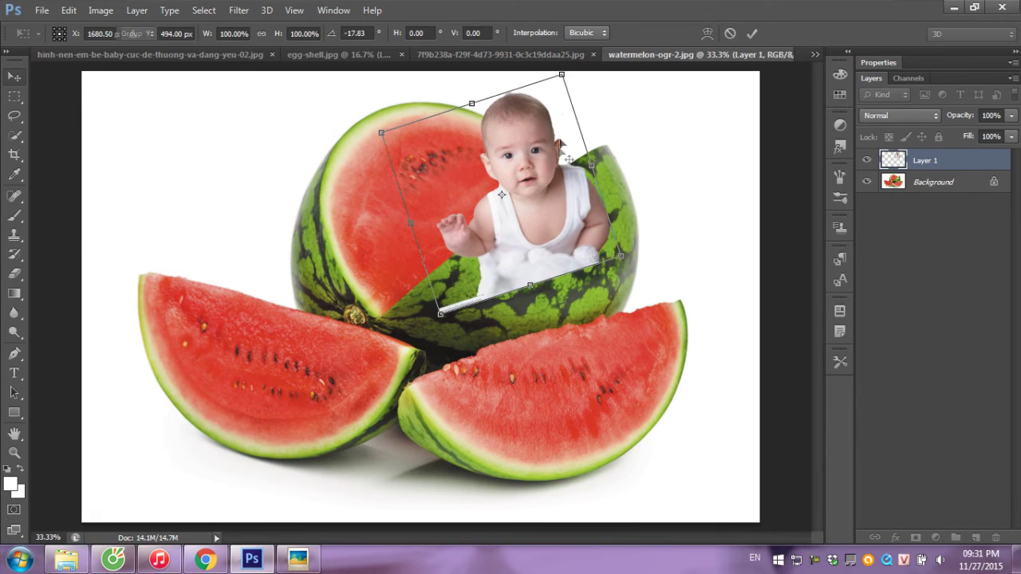
pyautogui.press('Return')
pyautogui.click(867, 160)
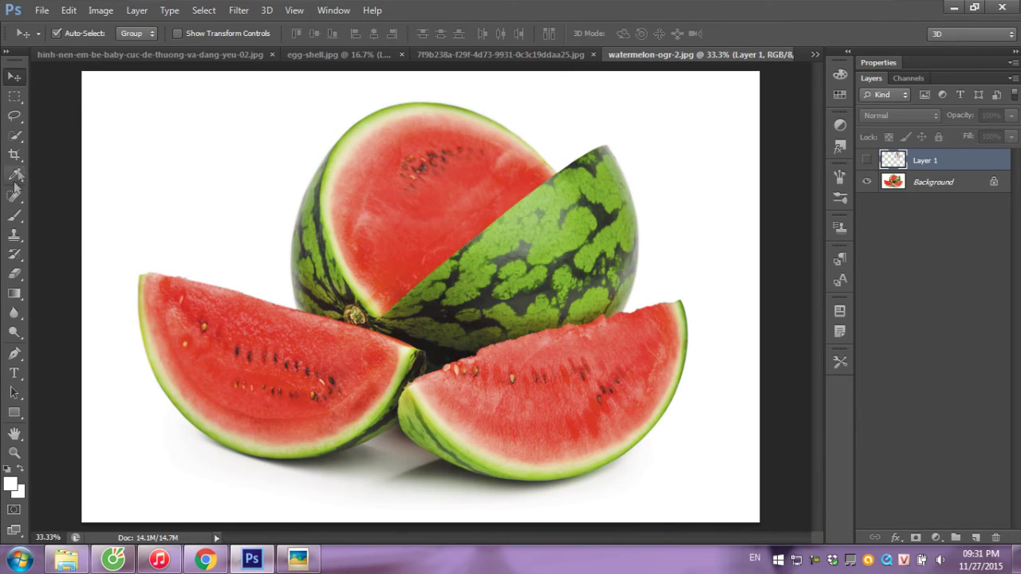
# Copy the front green rind from the Background layer onto a new Layer 2
pyautogui.click(15, 134)
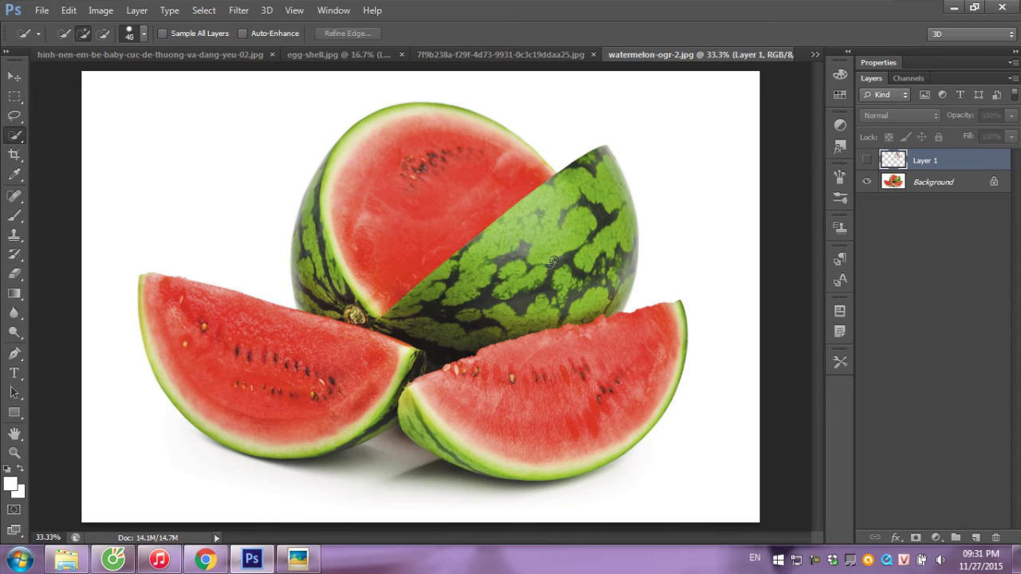
pyautogui.moveTo(540, 256); pyautogui.dragTo(559, 231)
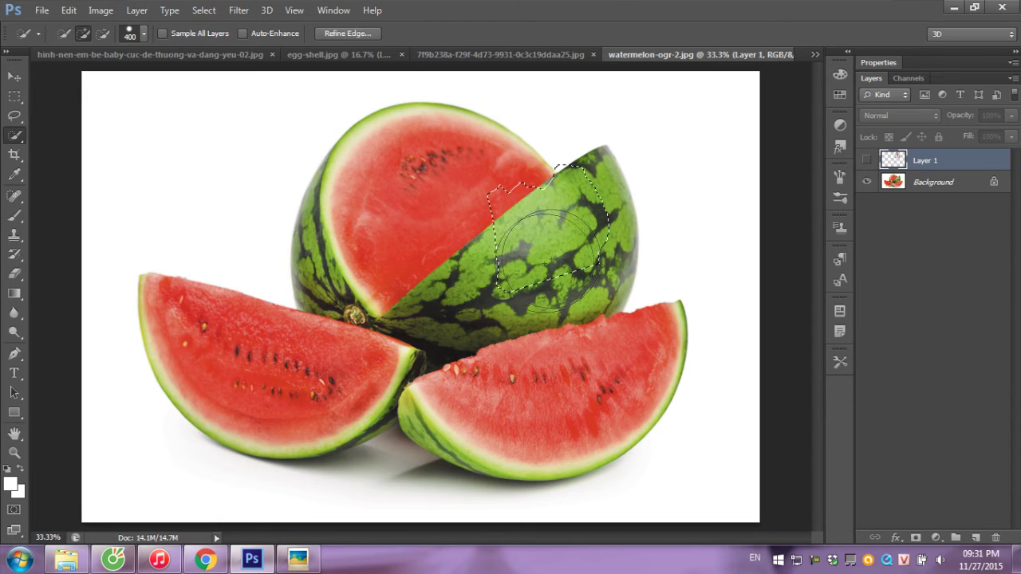
pyautogui.hotkey('ctrl', 'd')
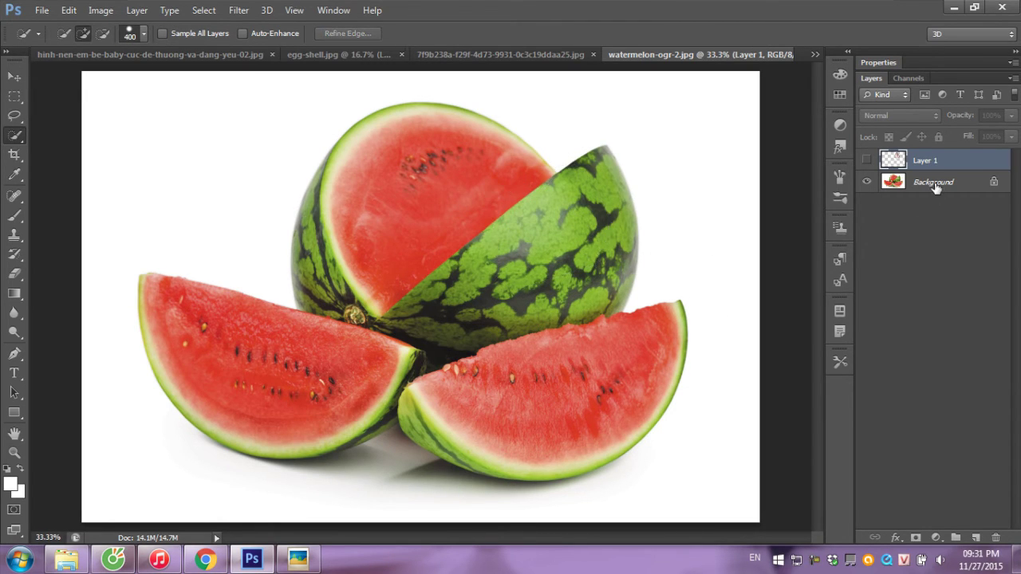
pyautogui.click(932, 184)
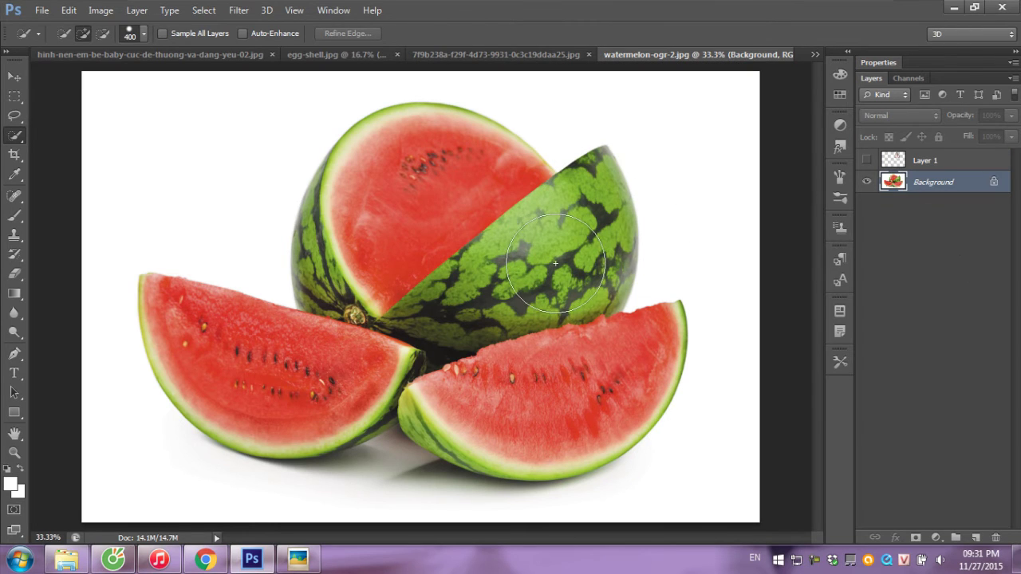
pyautogui.moveTo(542, 287); pyautogui.dragTo(560, 260)
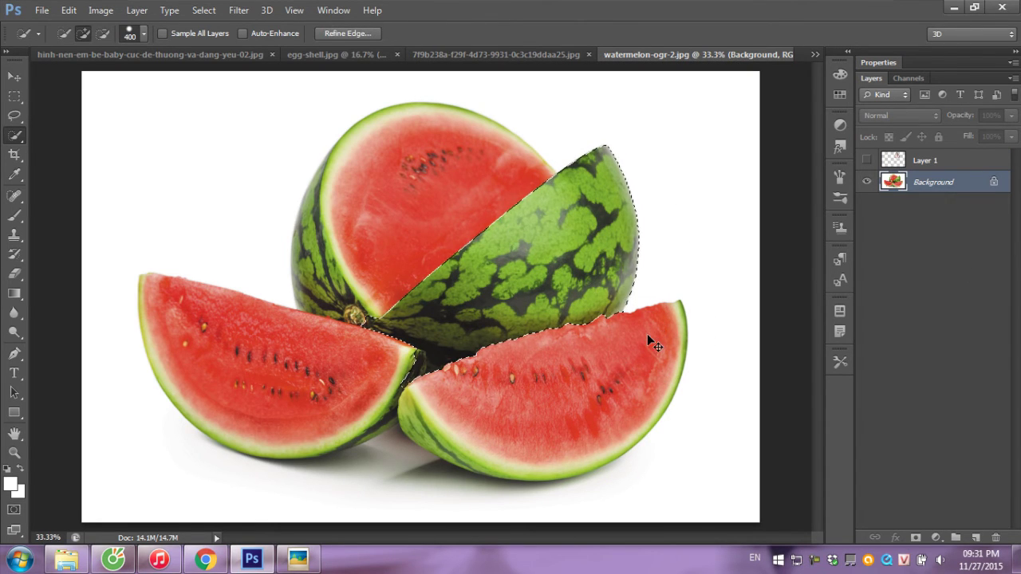
pyautogui.hotkey('ctrl', 'j')
# Show Layer 1, place it beneath the rind layer, and slide the baby left
pyautogui.click(866, 159)
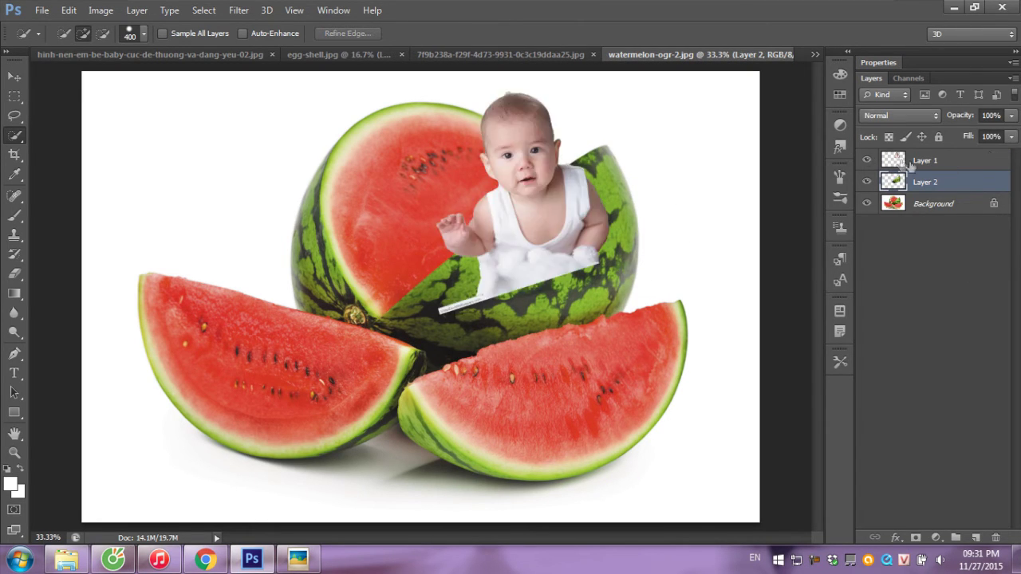
pyautogui.moveTo(905, 163); pyautogui.dragTo(915, 185)
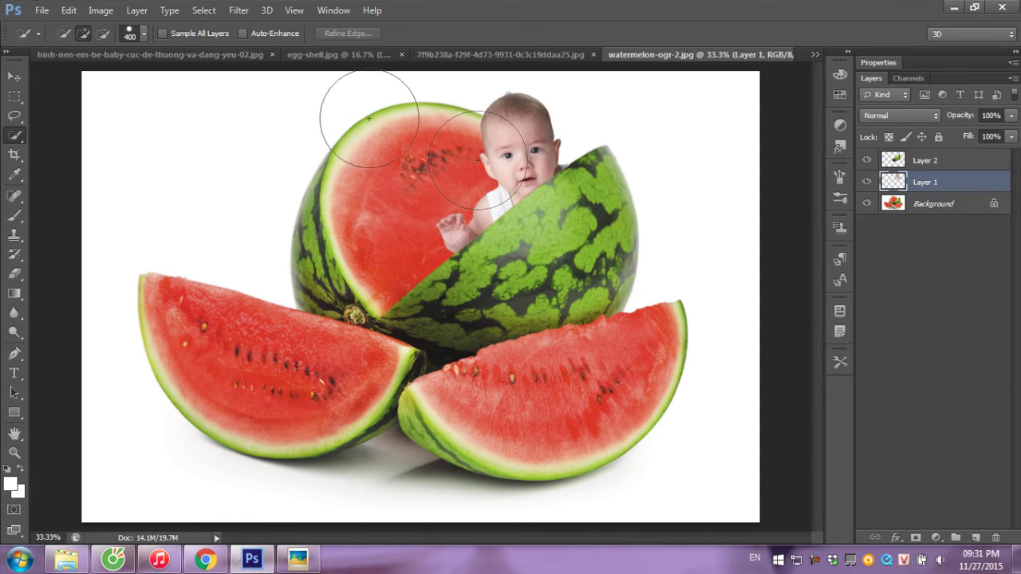
pyautogui.click(14, 77)
pyautogui.moveTo(536, 194); pyautogui.dragTo(503, 196)
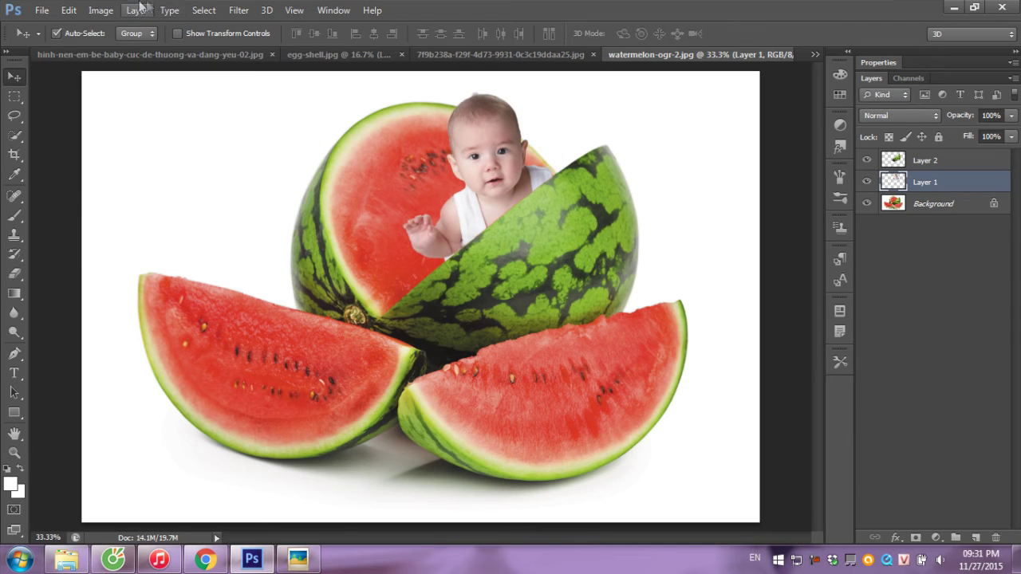
# Apply Brightness/Contrast to the baby layer with Contrast 57 and Brightness 2
pyautogui.click(100, 9)
pyautogui.moveTo(123, 48)
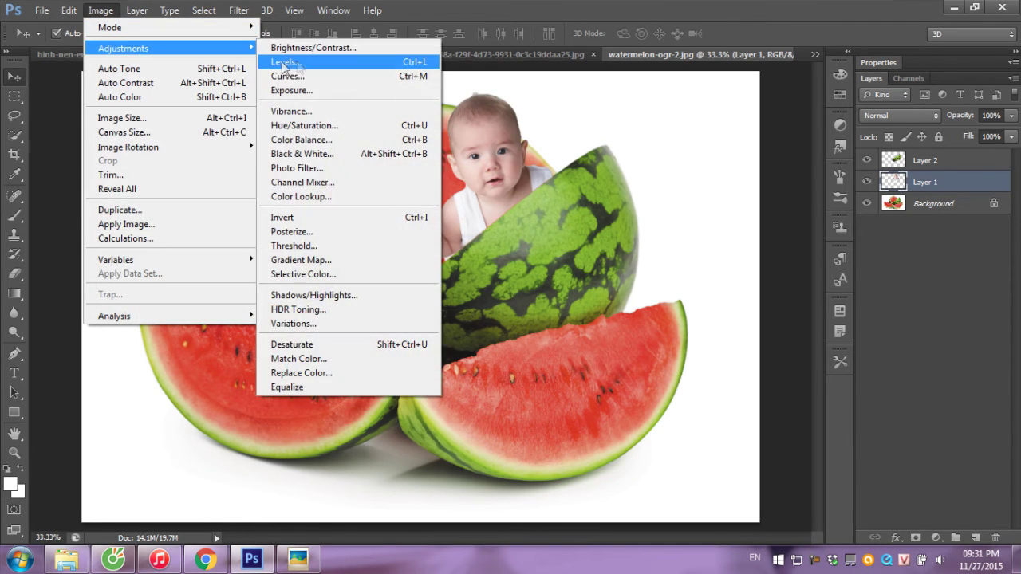
pyautogui.click(319, 63)
pyautogui.moveTo(483, 146); pyautogui.dragTo(541, 295)
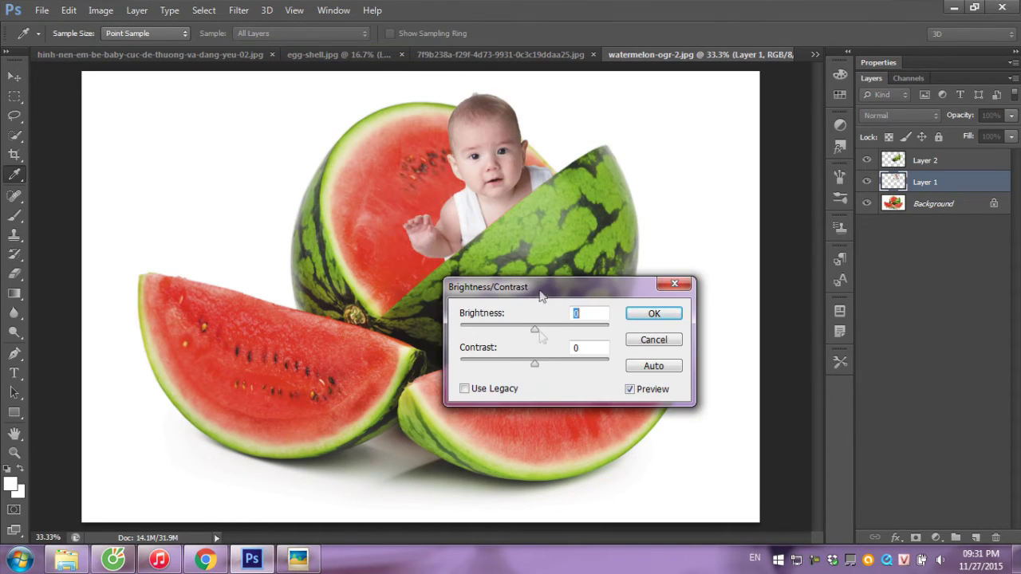
pyautogui.moveTo(534, 364); pyautogui.dragTo(568, 365)
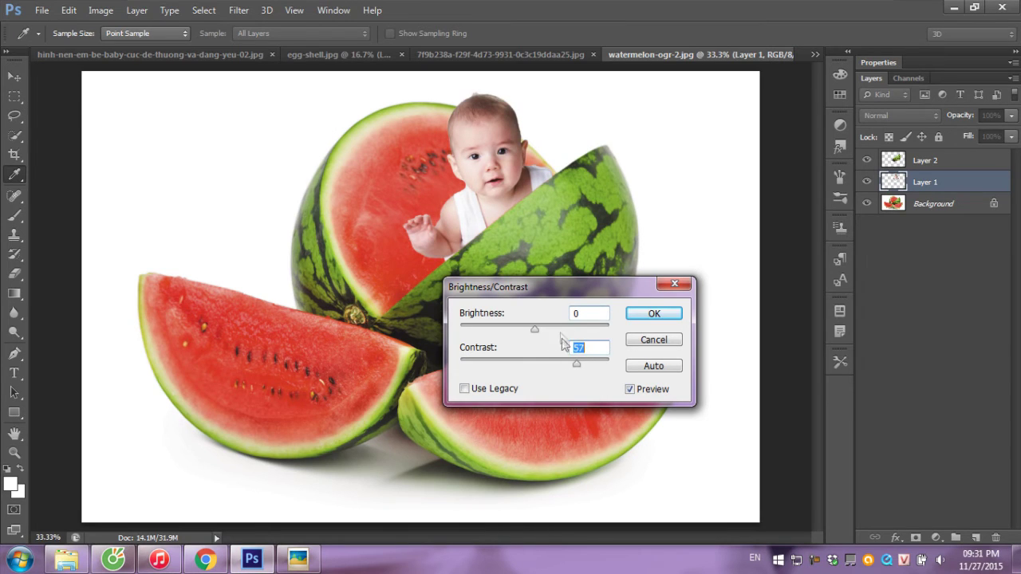
pyautogui.moveTo(542, 333); pyautogui.dragTo(537, 333)
# Confirm the adjustment and clean up a small spot above the baby's head with the Polygonal Lasso
pyautogui.click(653, 313)
pyautogui.press('v')
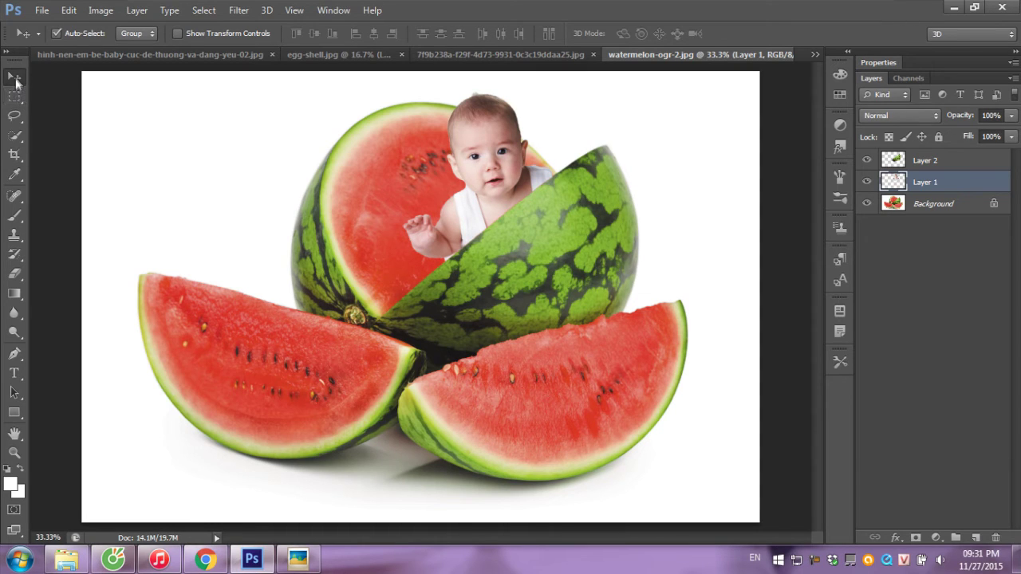
pyautogui.moveTo(15, 116); pyautogui.dragTo(45, 128)
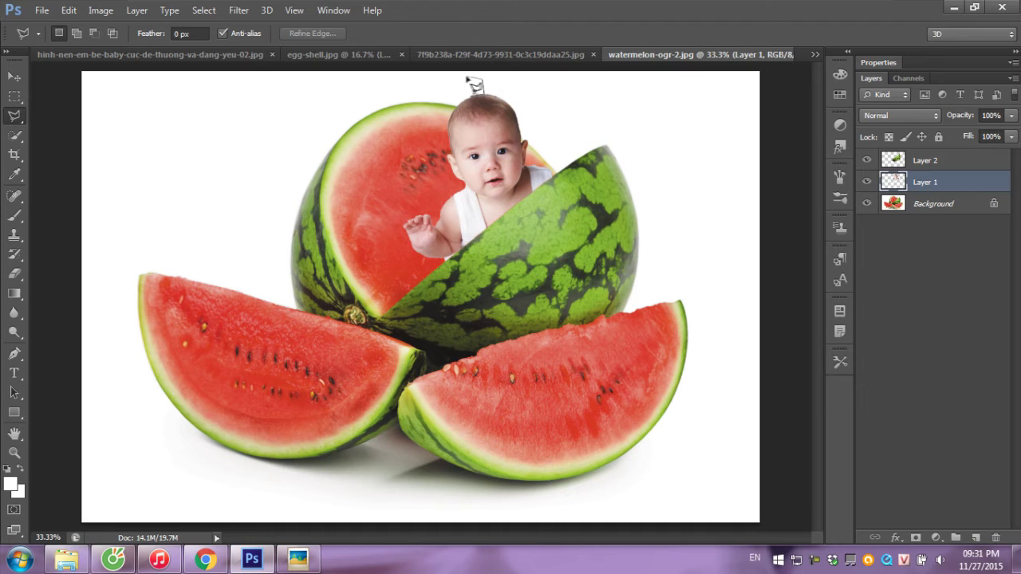
pyautogui.click(470, 96)
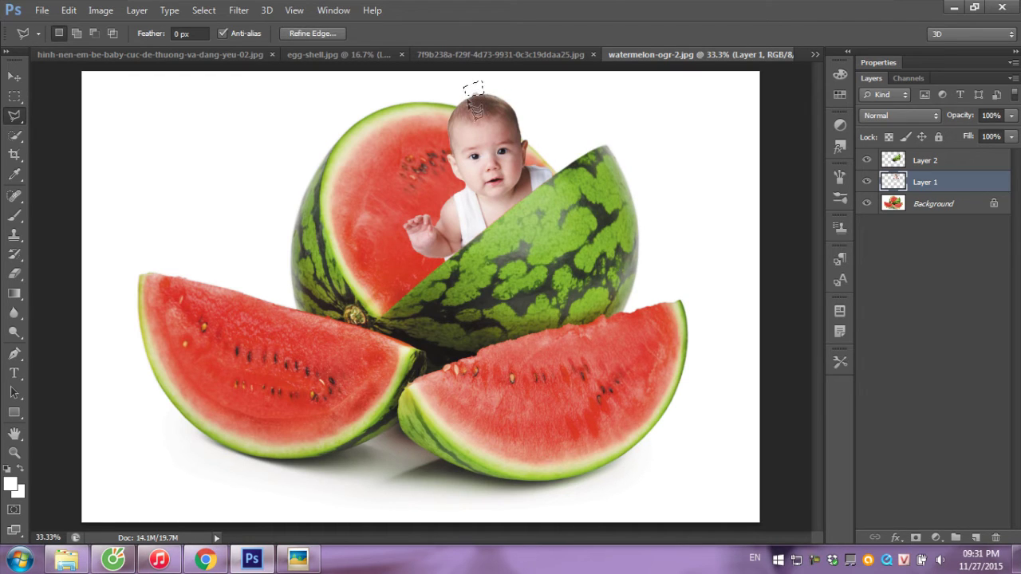
pyautogui.hotkey('ctrl', 'd')
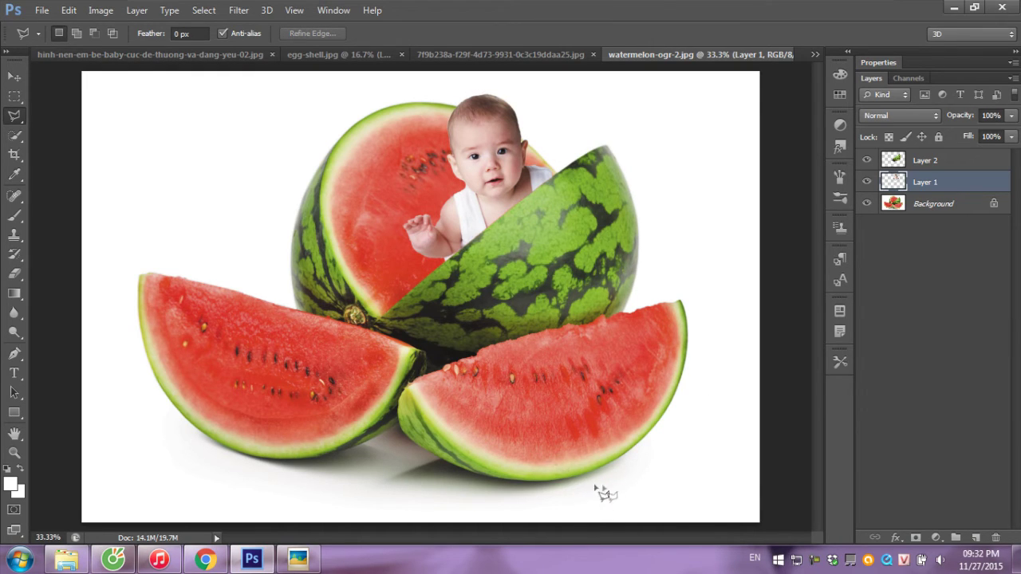
pyautogui.click(14, 79)
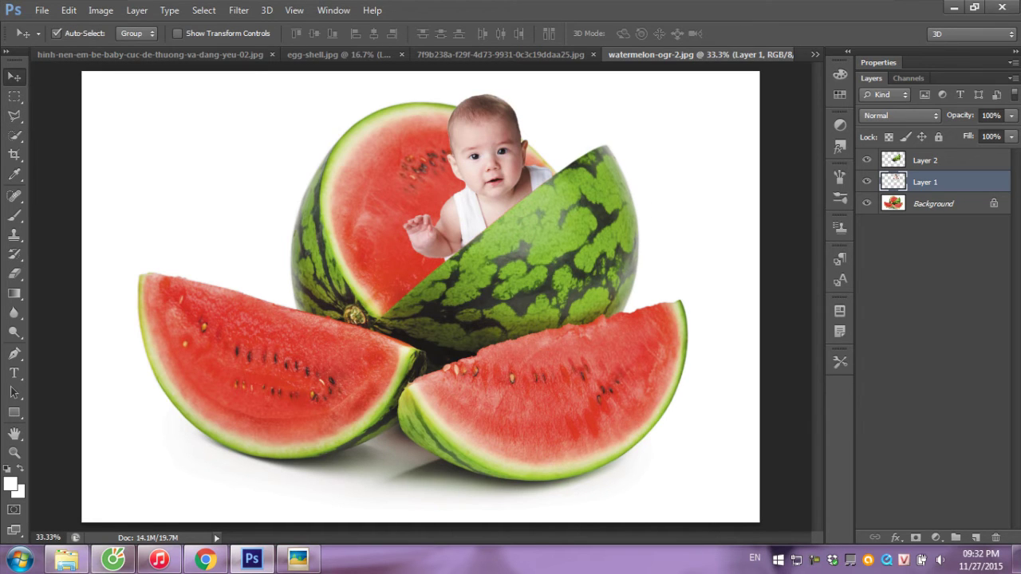
# Drag Pink-Rose-flowers, then One-Happy-Baby, from Explorer into Photoshop
pyautogui.click(67, 558)
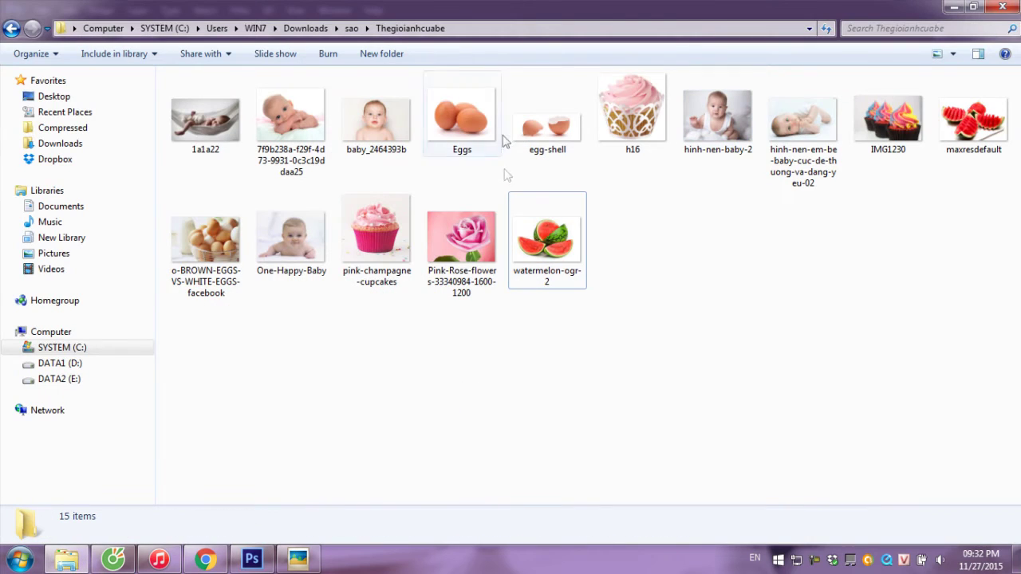
pyautogui.click(461, 252)
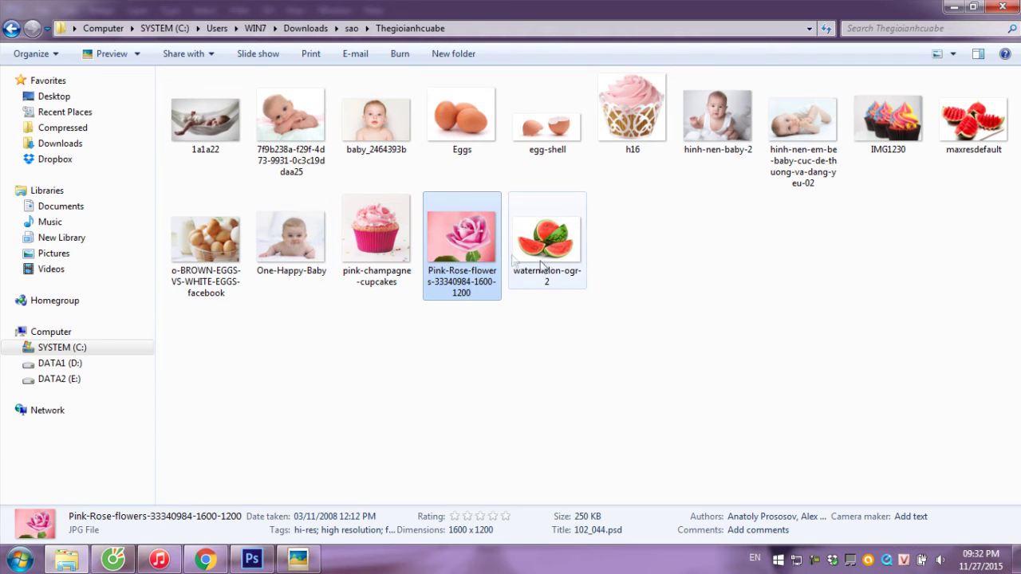
pyautogui.moveTo(461, 246); pyautogui.dragTo(935, 360)
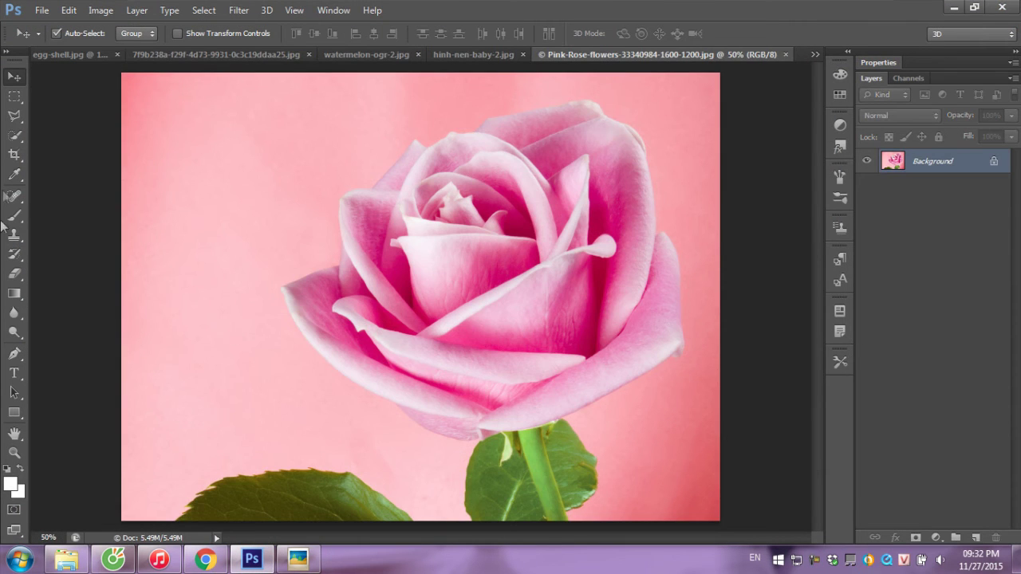
pyautogui.click(66, 562)
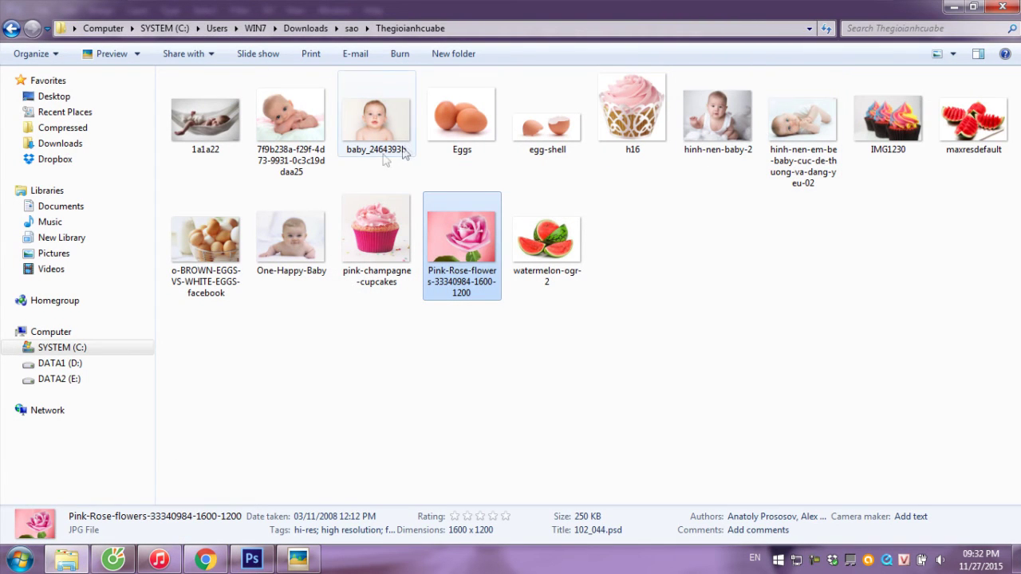
pyautogui.moveTo(294, 235); pyautogui.dragTo(299, 309)
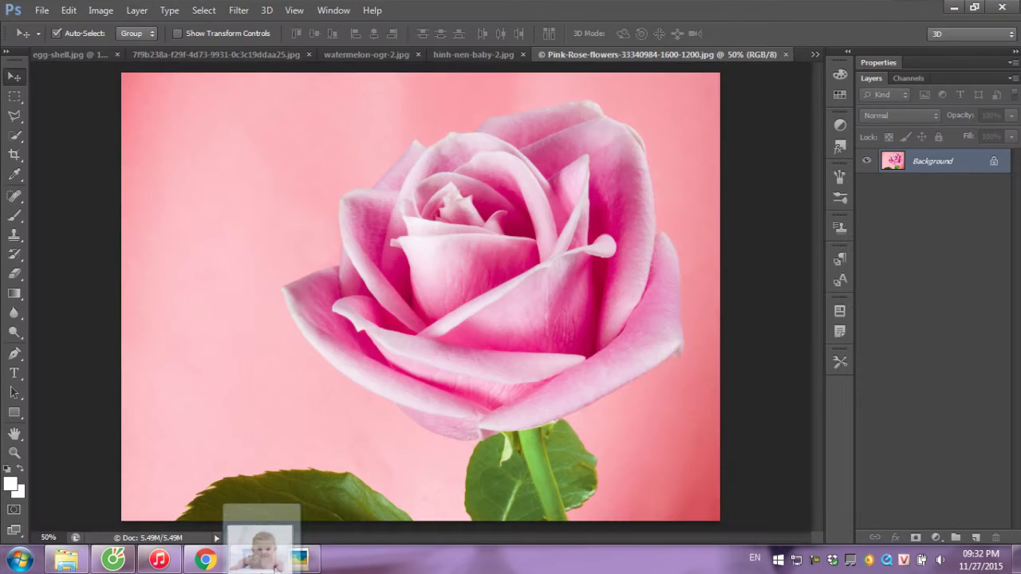
pyautogui.moveTo(264, 558); pyautogui.dragTo(936, 433)
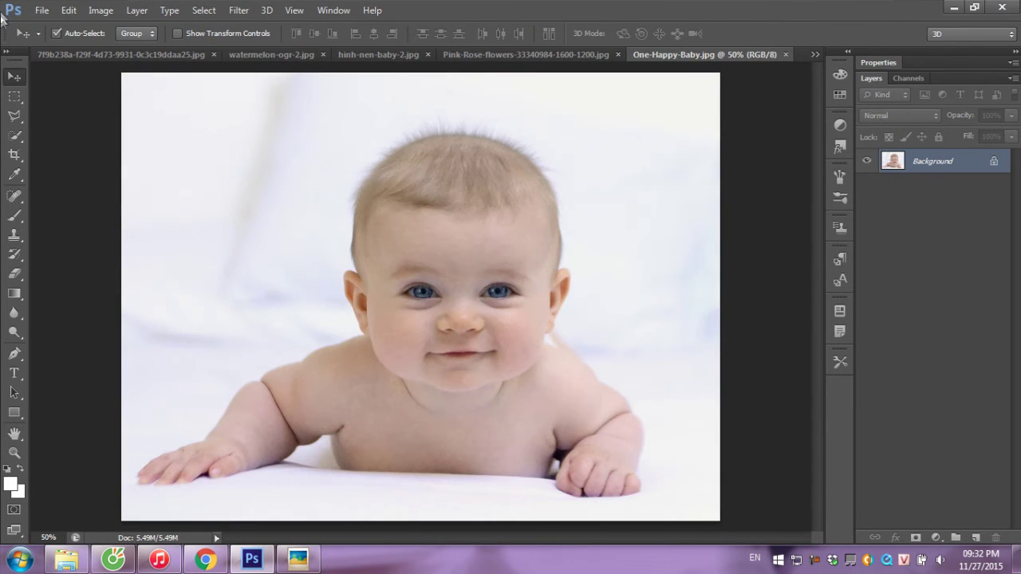
# Quick-select the baby in One-Happy-Baby.jpg, including head, left arm and right hand
pyautogui.click(16, 137)
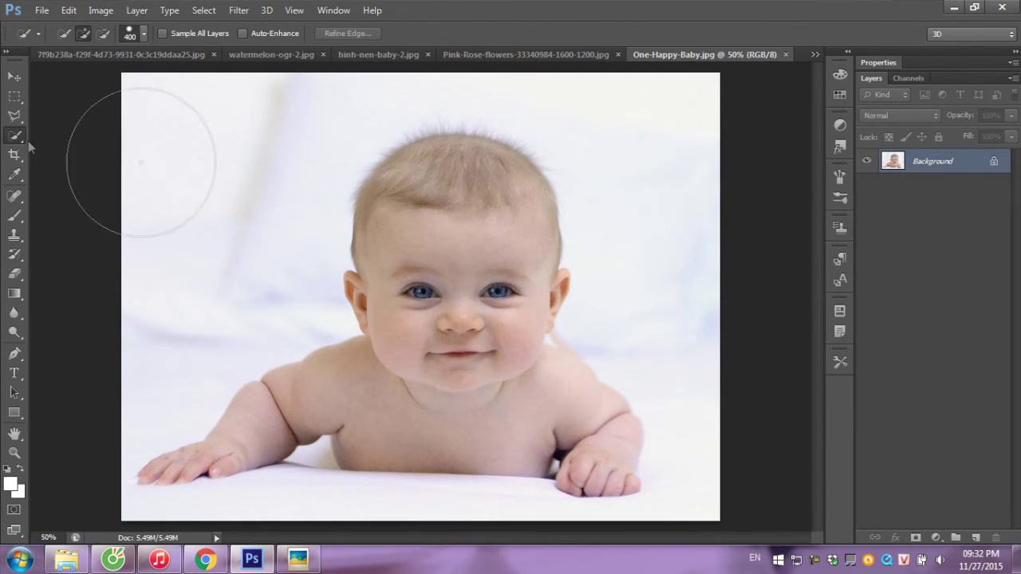
pyautogui.moveTo(455, 239)
pyautogui.mouseDown()
pyautogui.moveTo(463, 332)
pyautogui.moveTo(383, 410)
pyautogui.mouseUp()
pyautogui.press('[')
pyautogui.press('[')
pyautogui.press('[')
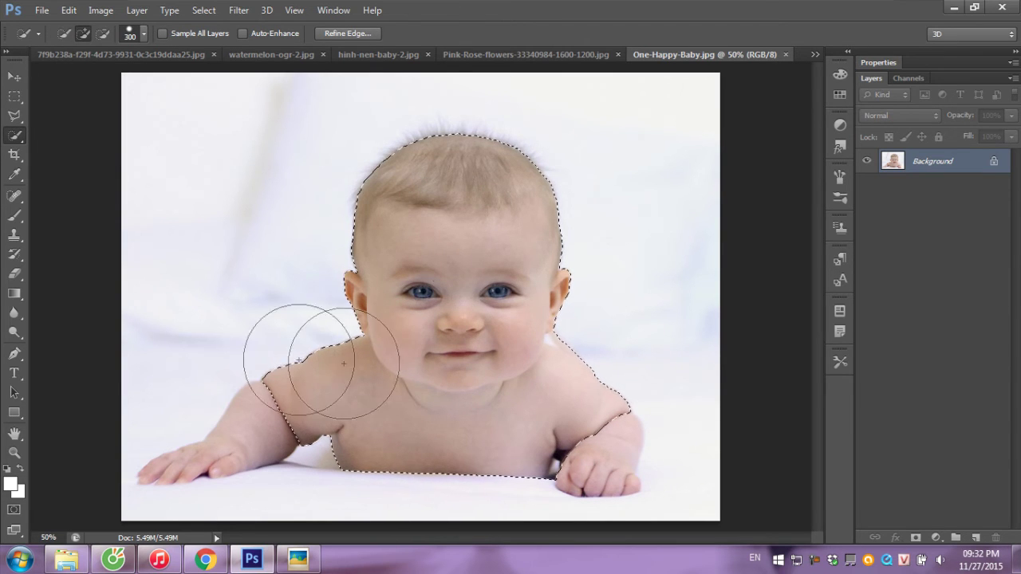
pyautogui.press('[')
pyautogui.press('[')
pyautogui.moveTo(266, 410); pyautogui.dragTo(172, 467)
pyautogui.moveTo(592, 459); pyautogui.dragTo(597, 456)
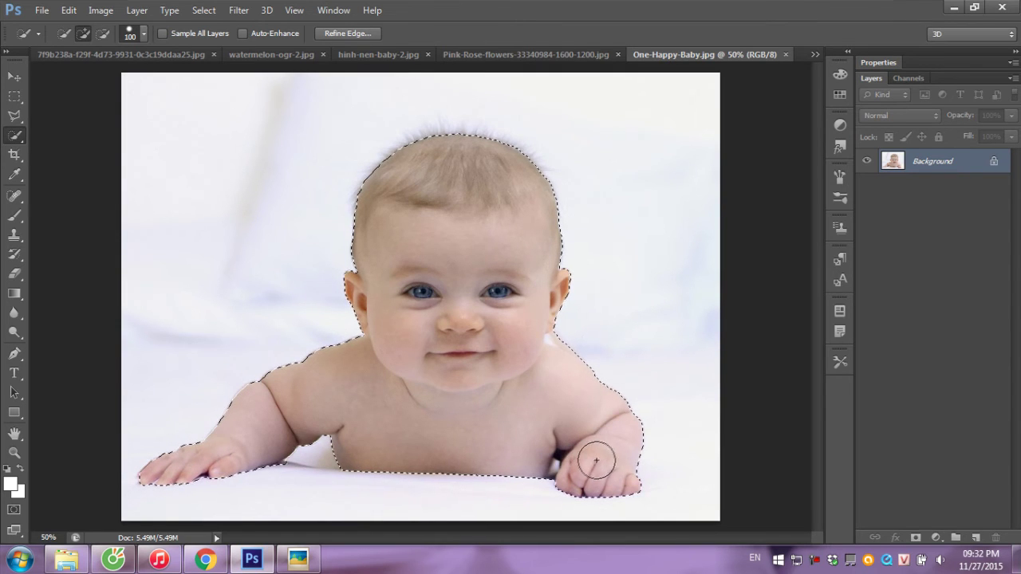
# Paste the baby into the Pink-Rose image, scaled to about 50% in the rose's centre
pyautogui.click(502, 55)
pyautogui.hotkey('ctrl', 'v')
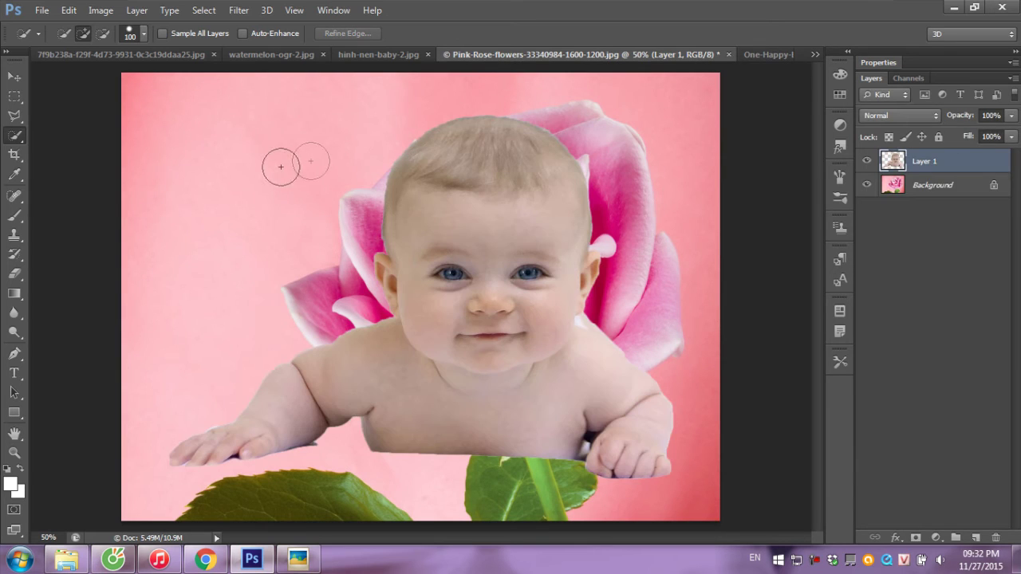
pyautogui.hotkey('ctrl', 't')
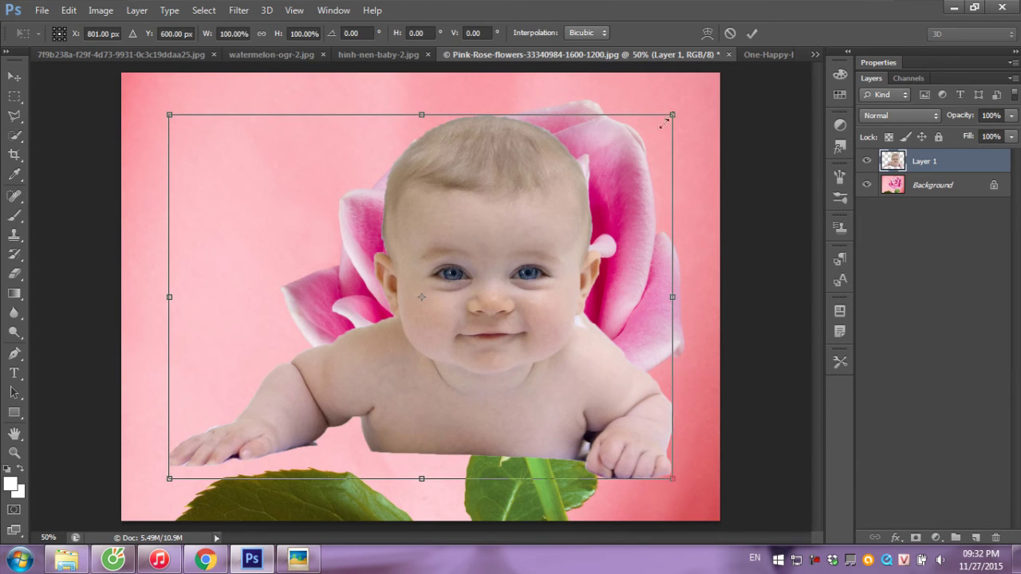
pyautogui.moveTo(672, 114); pyautogui.dragTo(444, 278)
pyautogui.moveTo(408, 369)
pyautogui.mouseDown()
pyautogui.moveTo(586, 193)
pyautogui.moveTo(579, 231)
pyautogui.mouseUp()
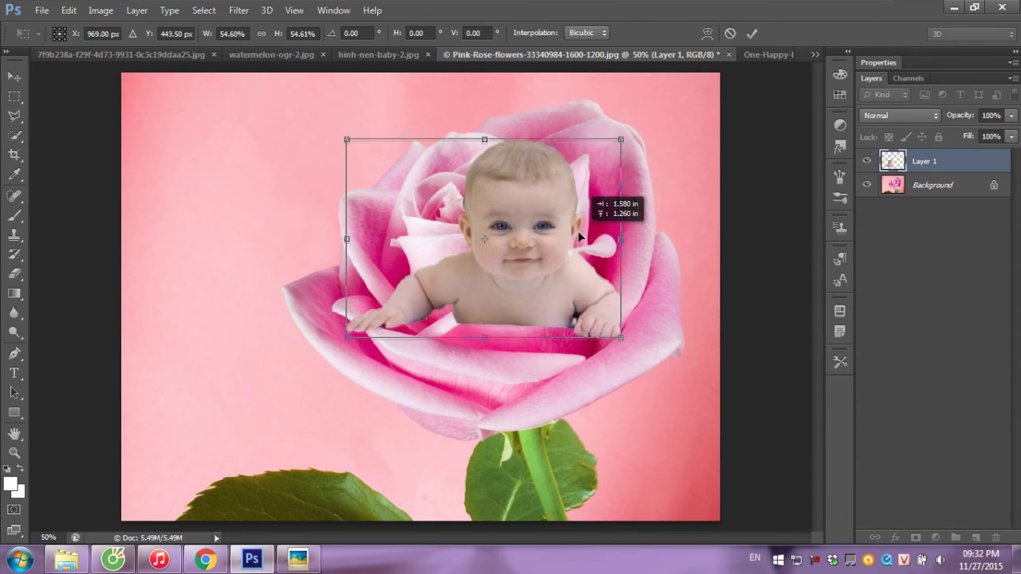
pyautogui.moveTo(622, 139); pyautogui.dragTo(597, 159)
pyautogui.moveTo(500, 221); pyautogui.dragTo(515, 227)
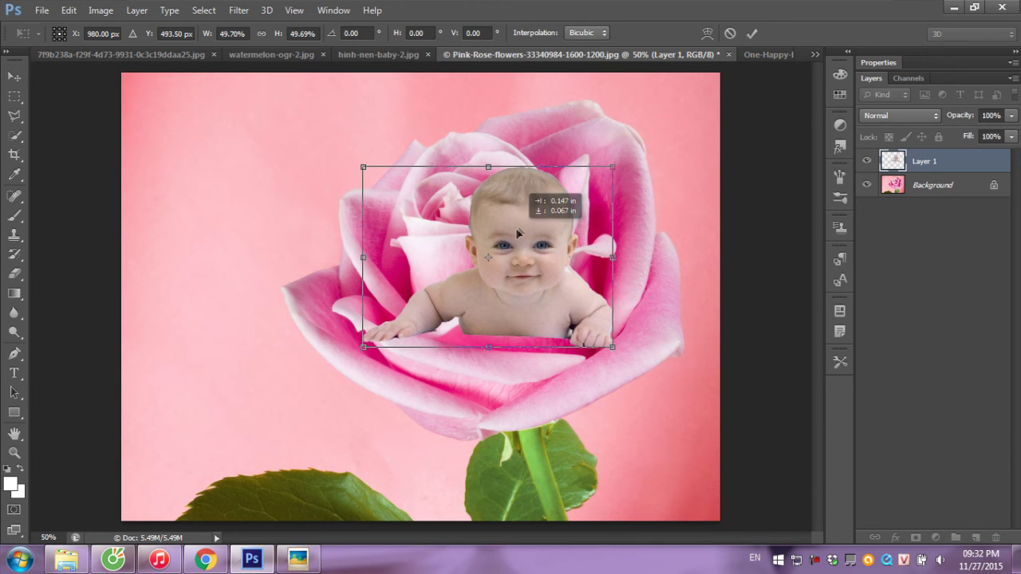
pyautogui.moveTo(595, 107); pyautogui.dragTo(558, 88)
pyautogui.hotkey('ctrl', 'z')
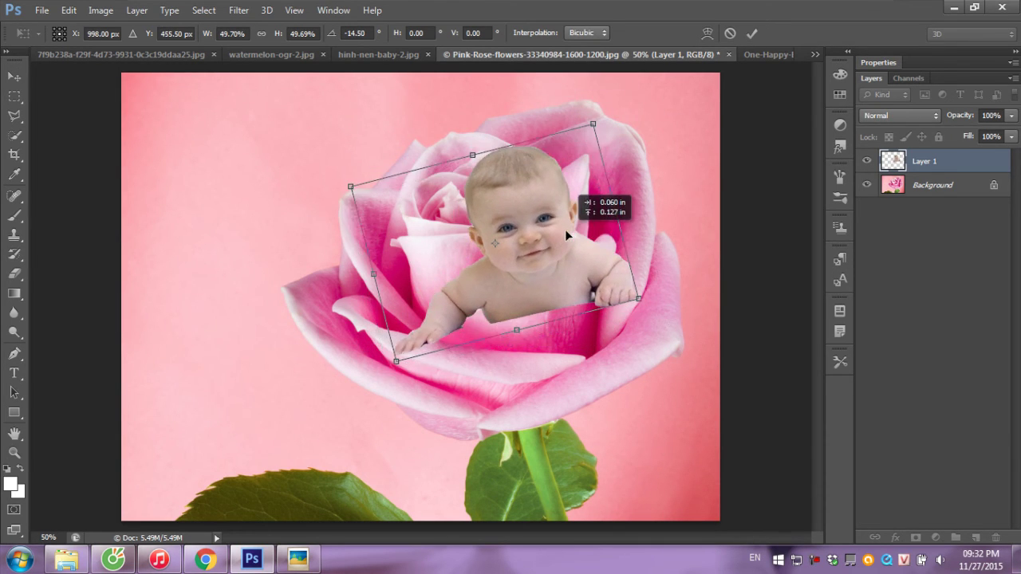
pyautogui.press('Return')
# Copy the front rose petals from Background onto Layer 2 and place it above the baby layer
pyautogui.press('w')
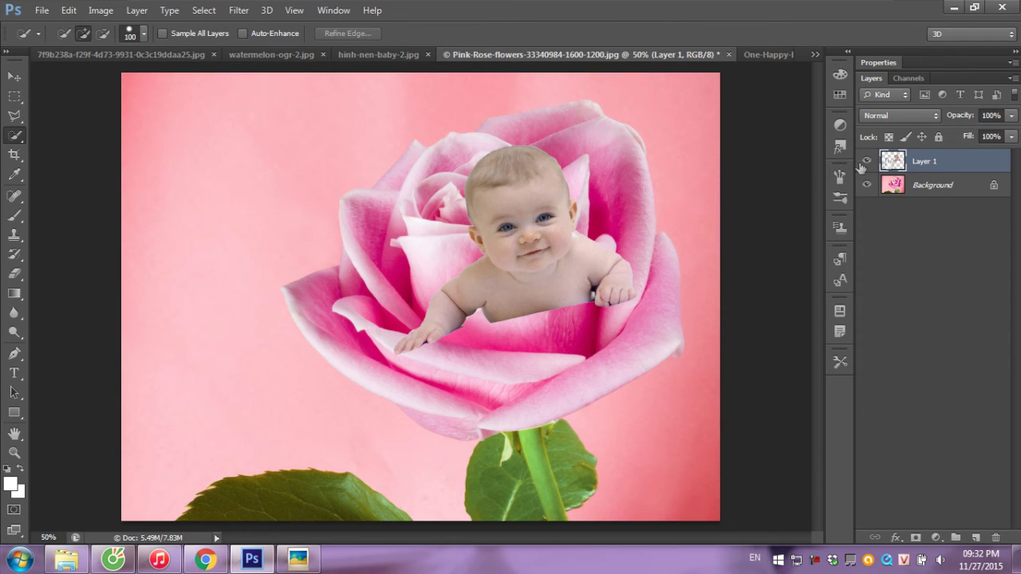
pyautogui.click(867, 161)
pyautogui.click(877, 192)
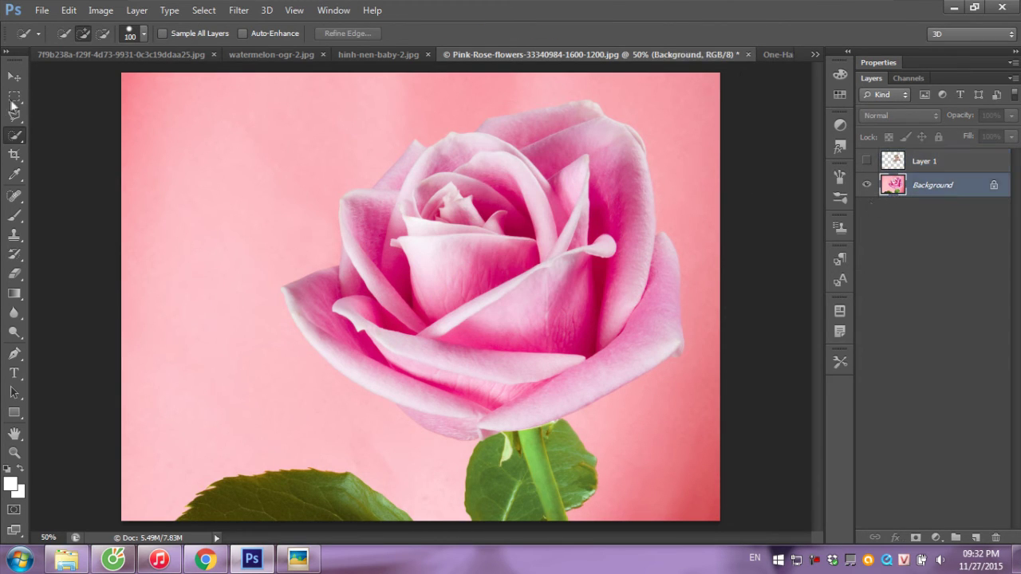
pyautogui.moveTo(527, 279)
pyautogui.mouseDown()
pyautogui.moveTo(494, 317)
pyautogui.moveTo(576, 286)
pyautogui.moveTo(565, 263)
pyautogui.moveTo(598, 274)
pyautogui.mouseUp()
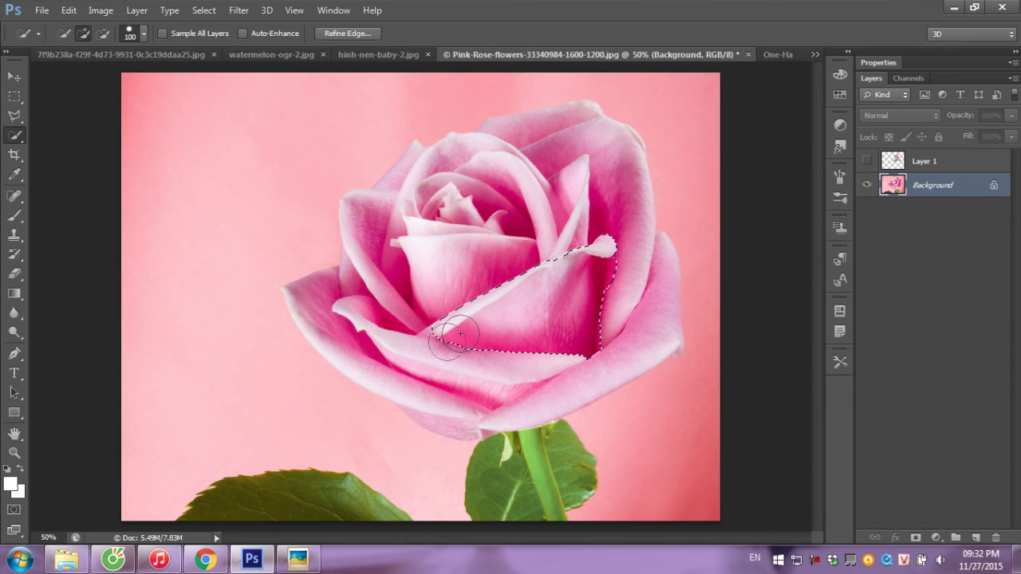
pyautogui.moveTo(433, 342)
pyautogui.mouseDown()
pyautogui.moveTo(398, 354)
pyautogui.moveTo(352, 335)
pyautogui.moveTo(547, 375)
pyautogui.moveTo(590, 356)
pyautogui.moveTo(626, 303)
pyautogui.moveTo(638, 251)
pyautogui.mouseUp()
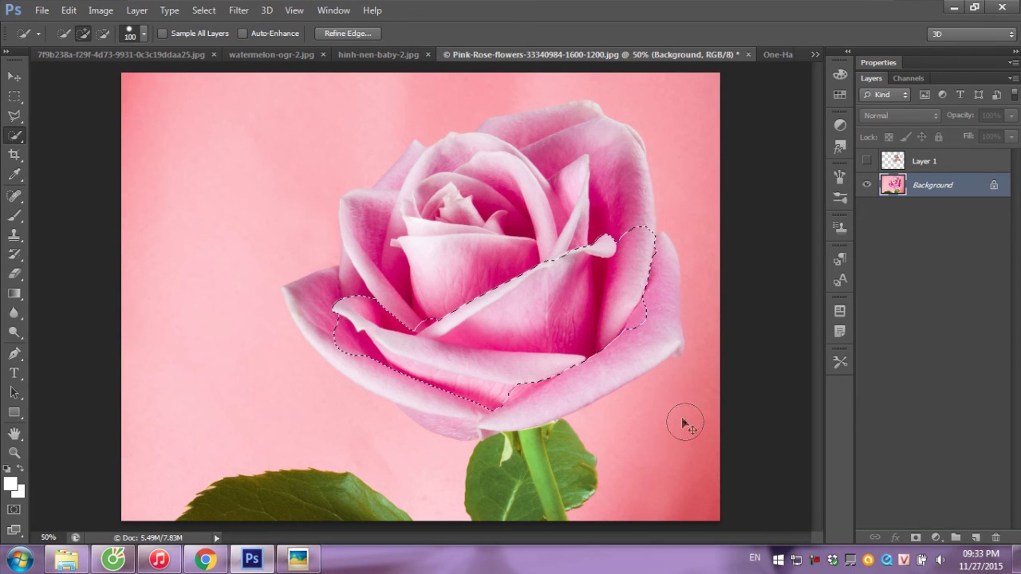
pyautogui.hotkey('ctrl', 'j')
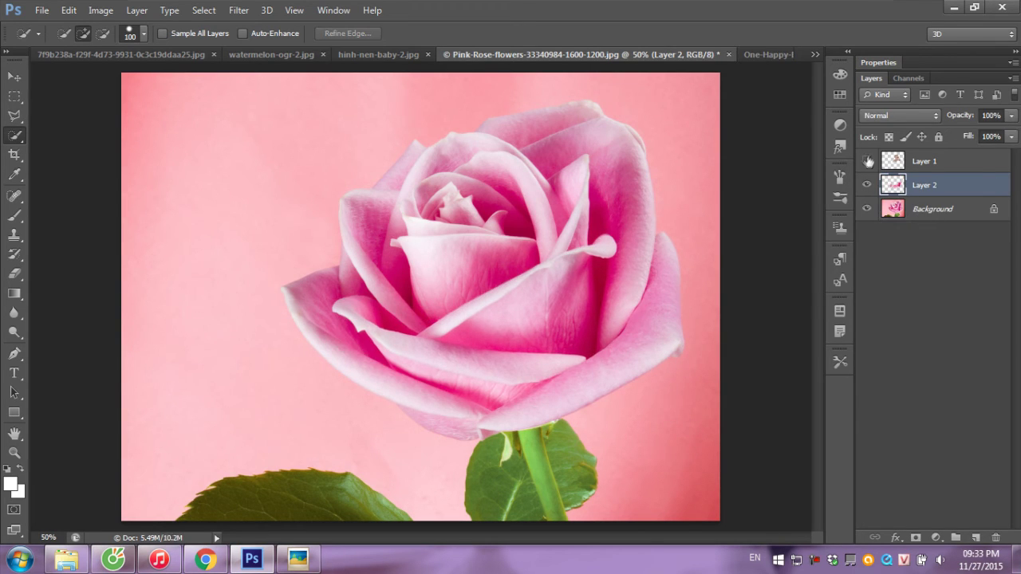
pyautogui.click(867, 161)
pyautogui.moveTo(917, 185); pyautogui.dragTo(931, 161)
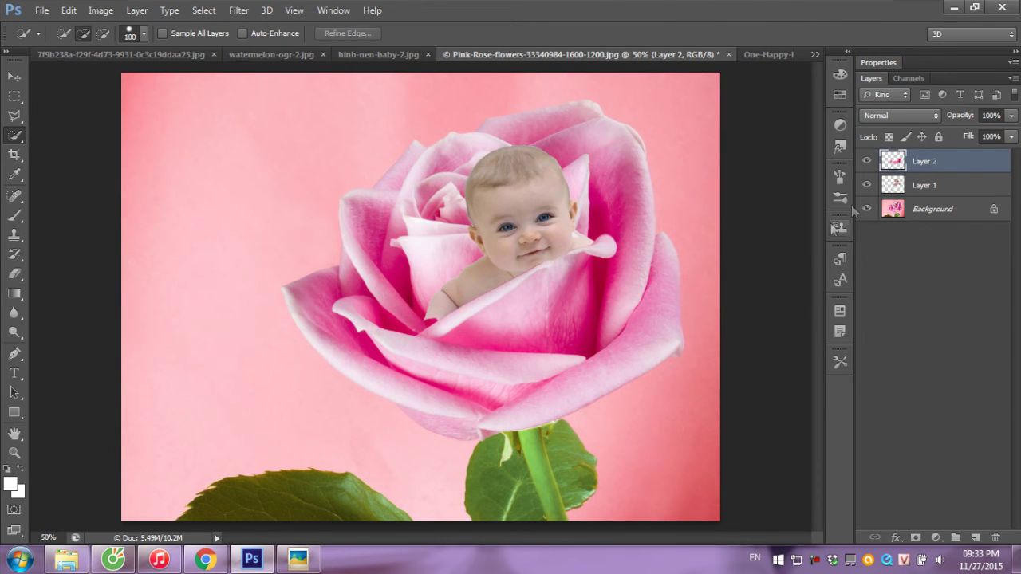
# Move the baby up about 30 px and shrink it slightly
pyautogui.click(14, 77)
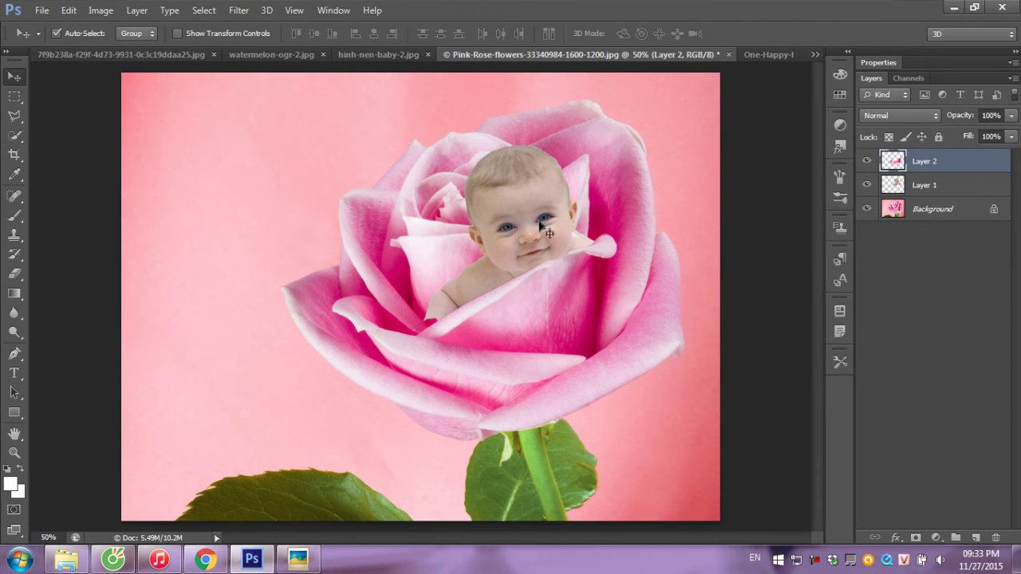
pyautogui.moveTo(540, 220)
pyautogui.mouseDown()
pyautogui.moveTo(539, 195)
pyautogui.moveTo(550, 221)
pyautogui.moveTo(519, 236)
pyautogui.mouseUp()
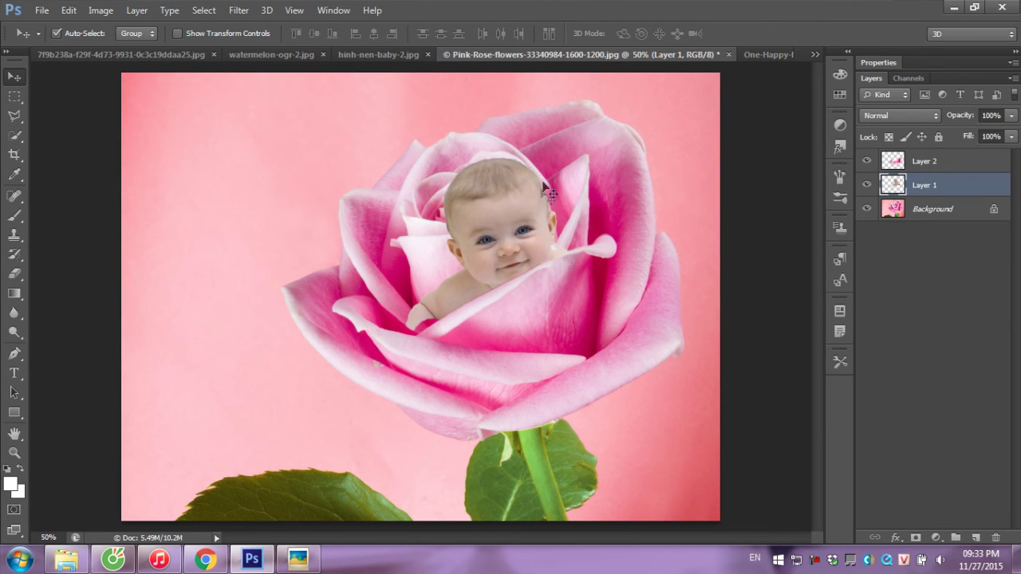
pyautogui.moveTo(519, 233); pyautogui.dragTo(534, 227)
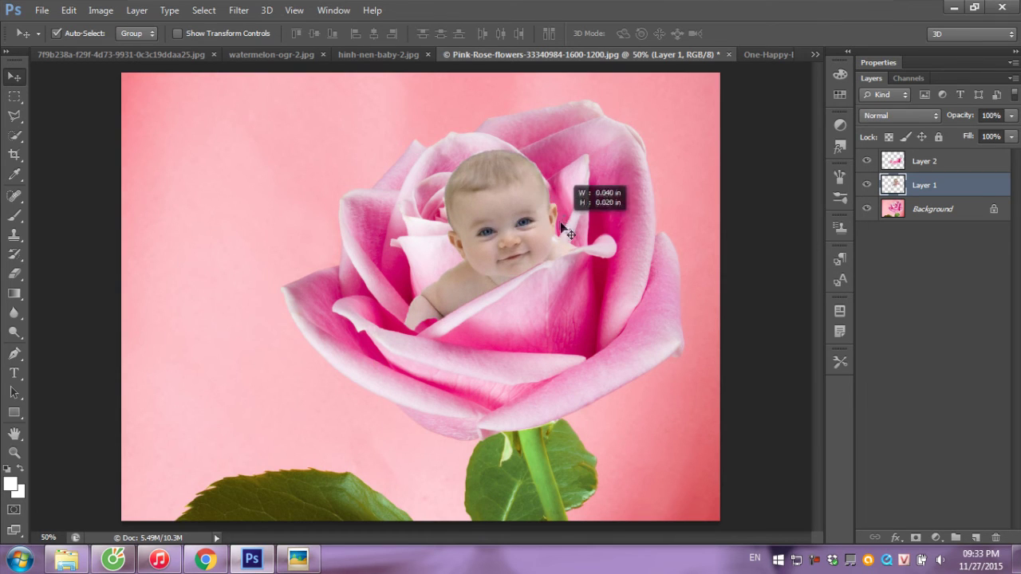
pyautogui.hotkey('ctrl', 't')
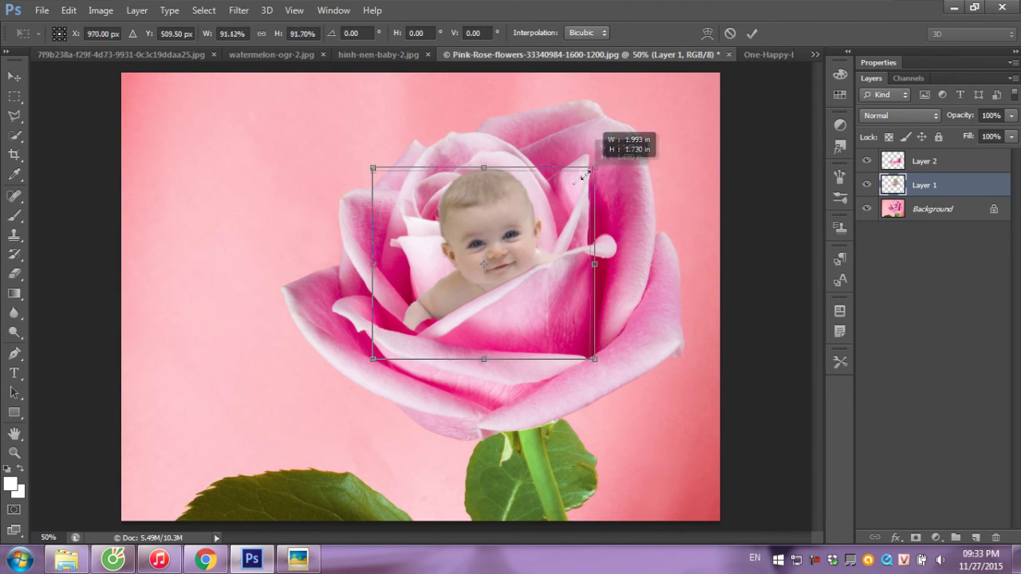
pyautogui.moveTo(610, 153); pyautogui.dragTo(538, 199)
pyautogui.press('Return')
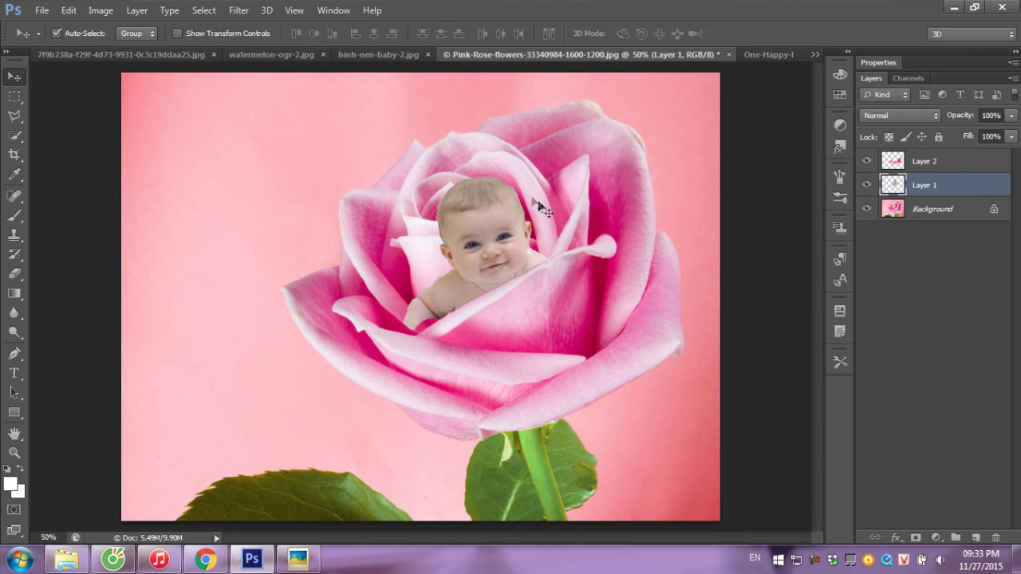
# Rotate the baby about 15.6° and shift it right and down, discarding a further trial tilt
pyautogui.hotkey('ctrl', 't')
pyautogui.moveTo(549, 127); pyautogui.dragTo(585, 149)
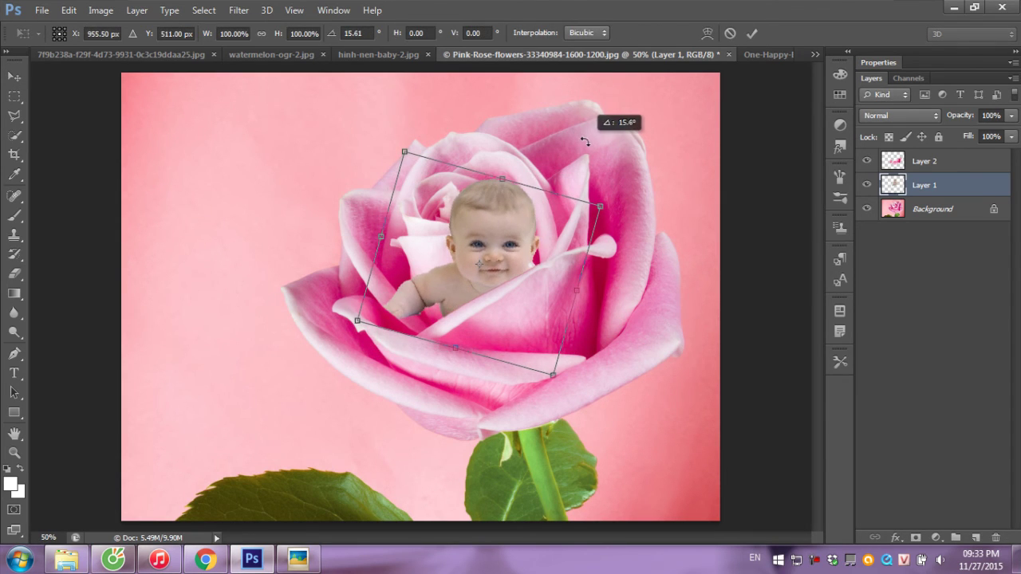
pyautogui.moveTo(522, 251)
pyautogui.mouseDown()
pyautogui.moveTo(550, 268)
pyautogui.moveTo(516, 269)
pyautogui.moveTo(542, 250)
pyautogui.mouseUp()
pyautogui.press('Return')
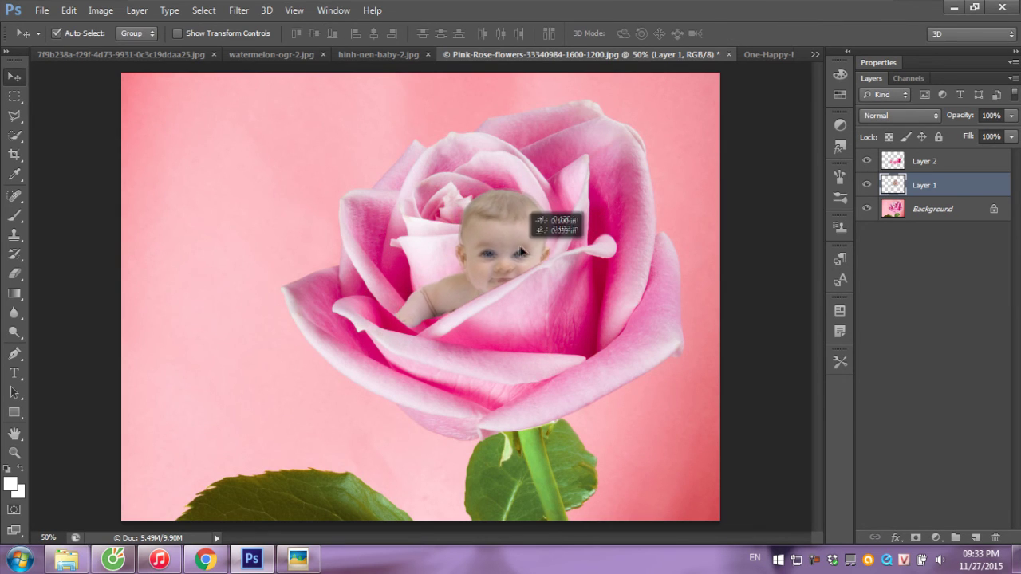
pyautogui.hotkey('ctrl', 't')
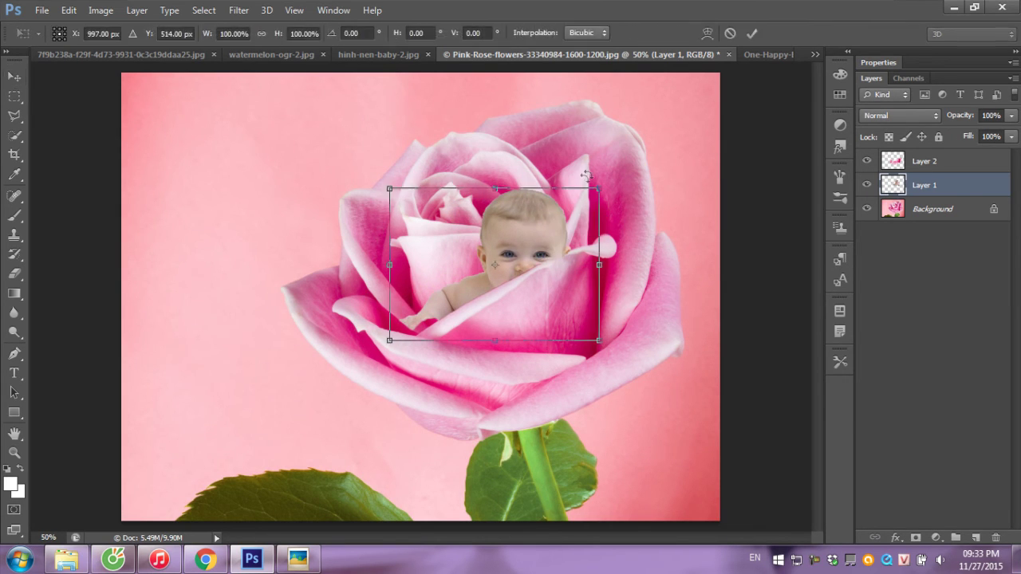
pyautogui.moveTo(599, 164); pyautogui.dragTo(587, 107)
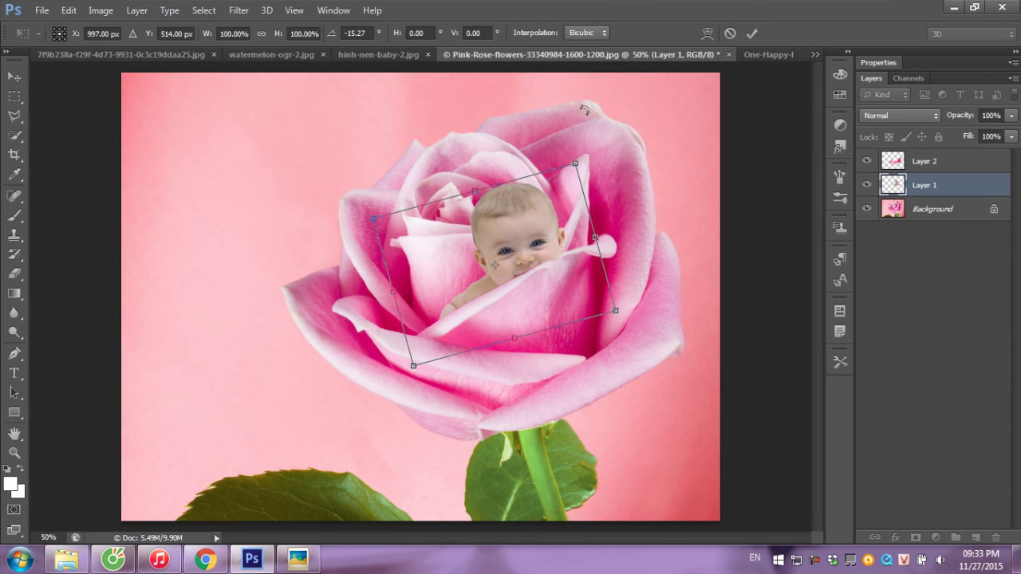
pyautogui.press('Escape')
# Darken the baby's Layer 1 with a Brightness/Contrast adjustment so it blends into the rose
pyautogui.click(100, 11)
pyautogui.moveTo(123, 47)
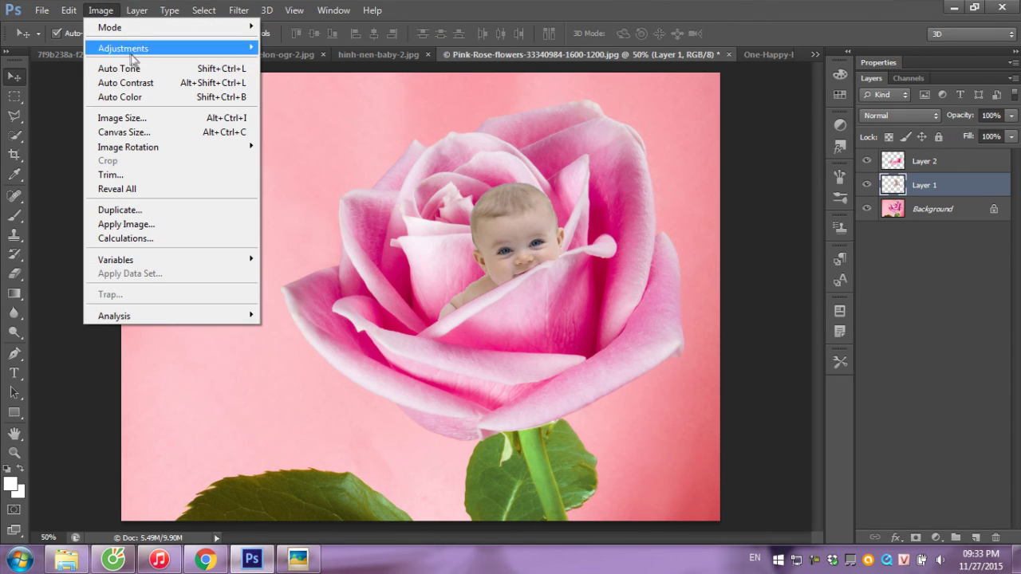
pyautogui.click(372, 48)
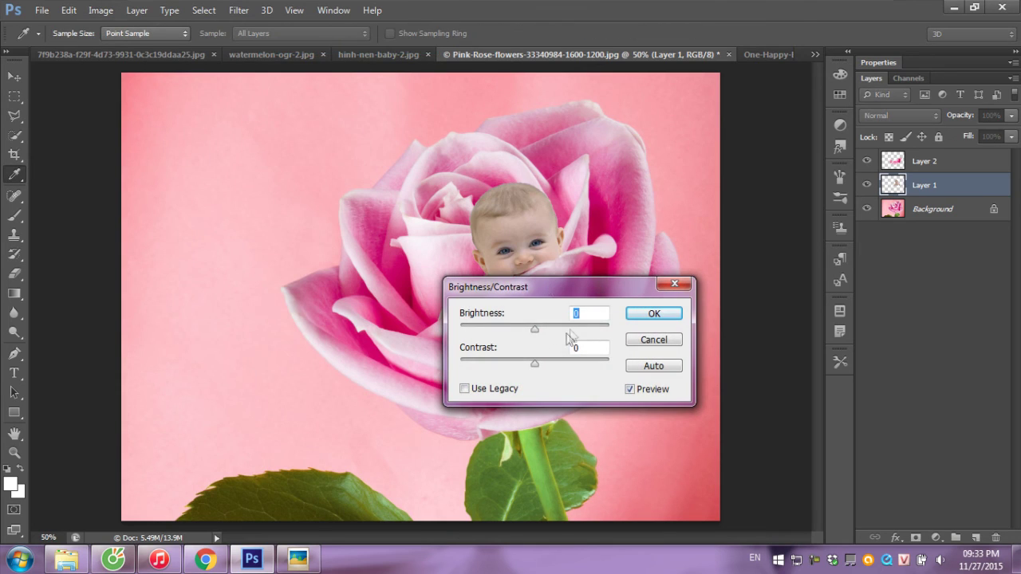
pyautogui.moveTo(534, 330)
pyautogui.mouseDown()
pyautogui.moveTo(570, 337)
pyautogui.moveTo(519, 335)
pyautogui.moveTo(531, 333)
pyautogui.moveTo(551, 365)
pyautogui.moveTo(581, 367)
pyautogui.mouseUp()
pyautogui.click(654, 313)
pyautogui.press('v')
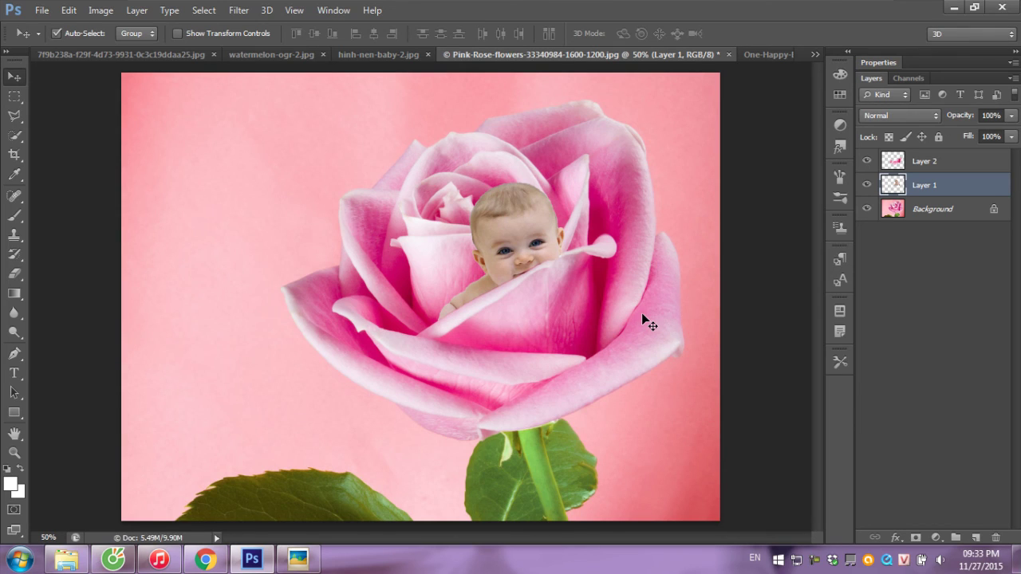